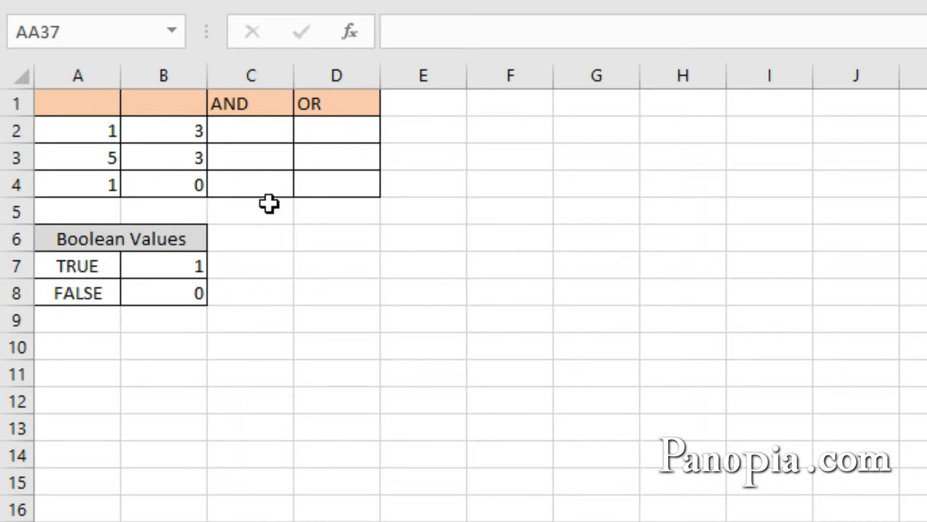
Enter =AND(A2>2,B2>2) in cell C2 and fill the formula down to C4
click(252, 131)
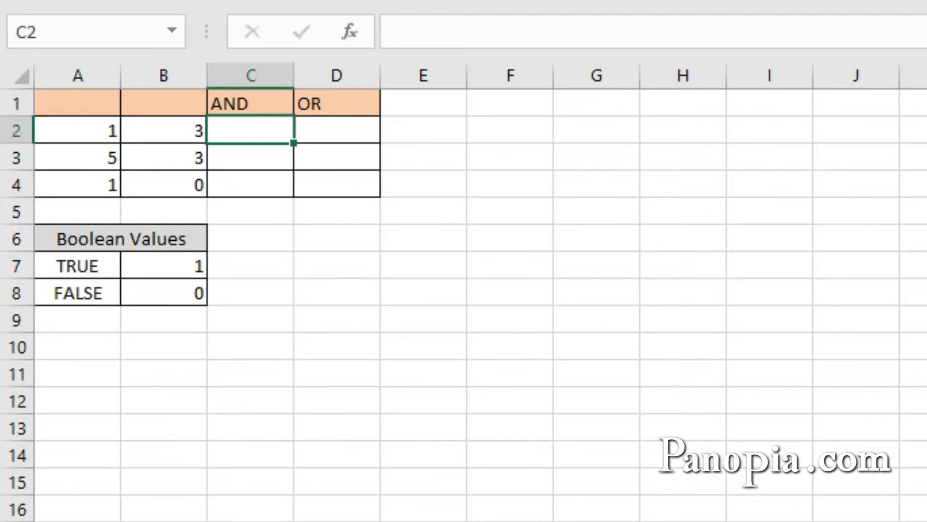
text(=)
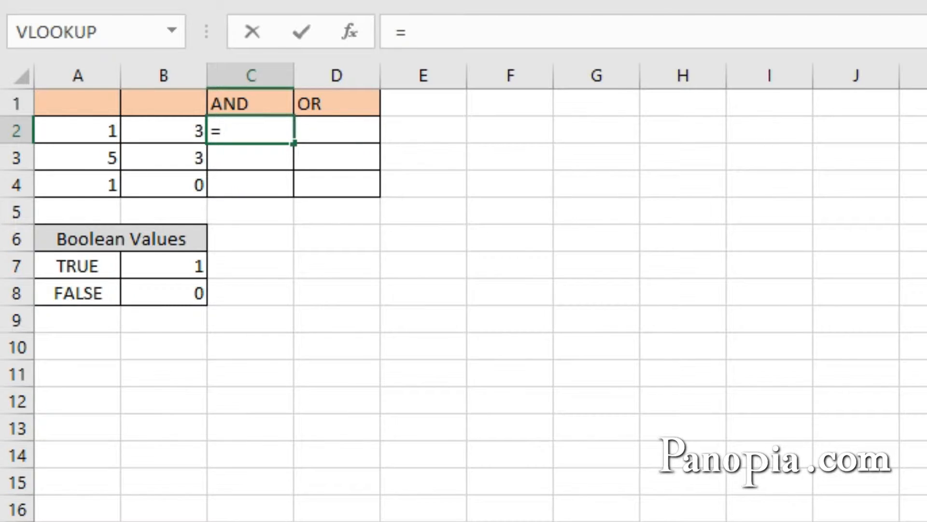
text(and)
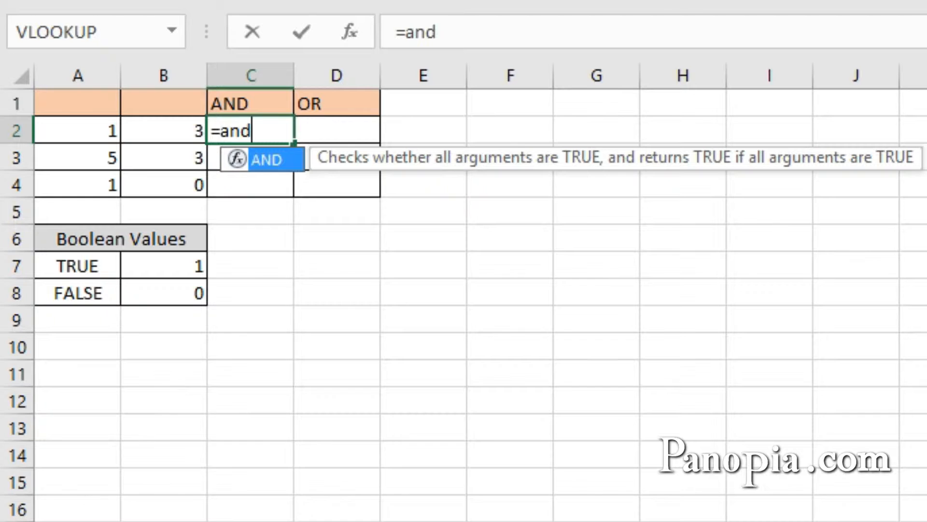
key(Tab)
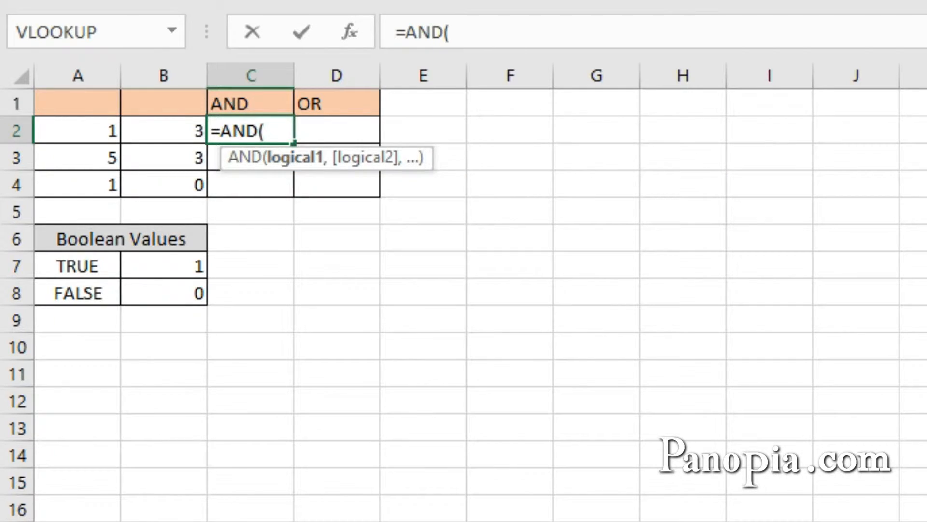
click(66, 137)
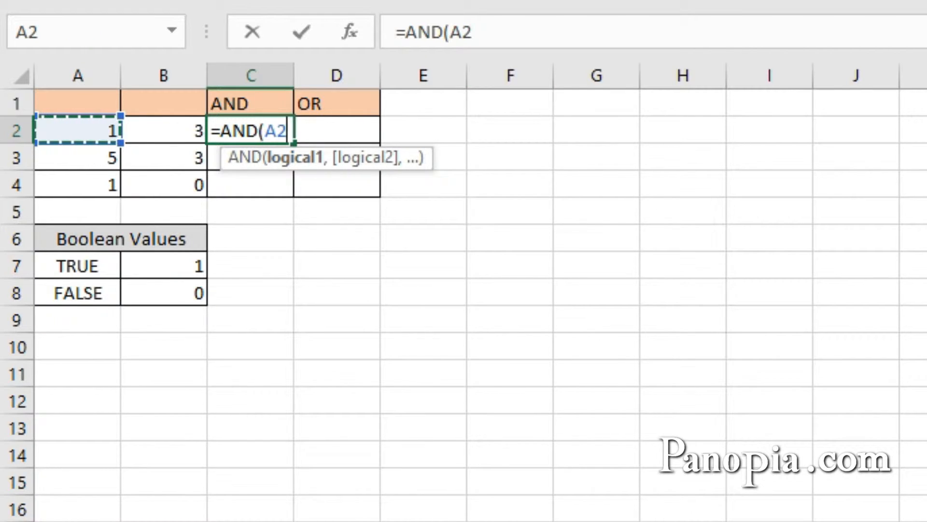
text(>2)
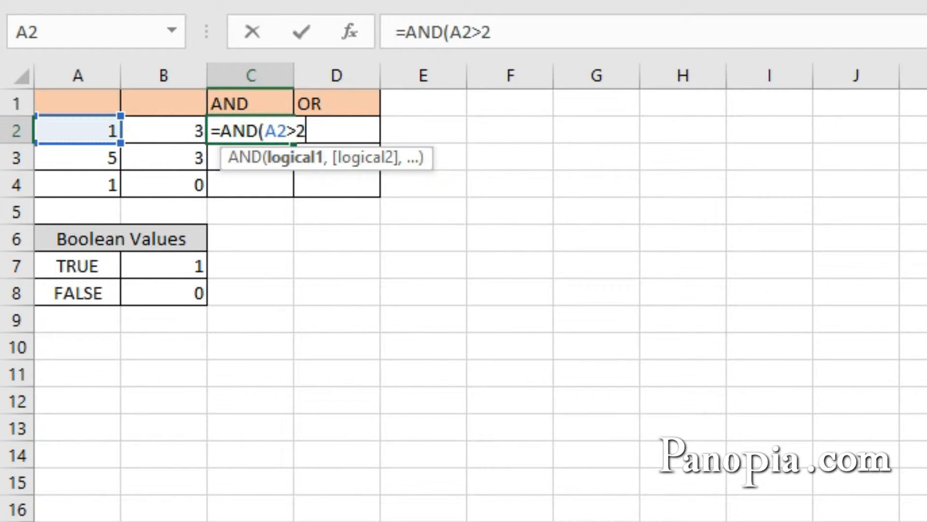
text(,)
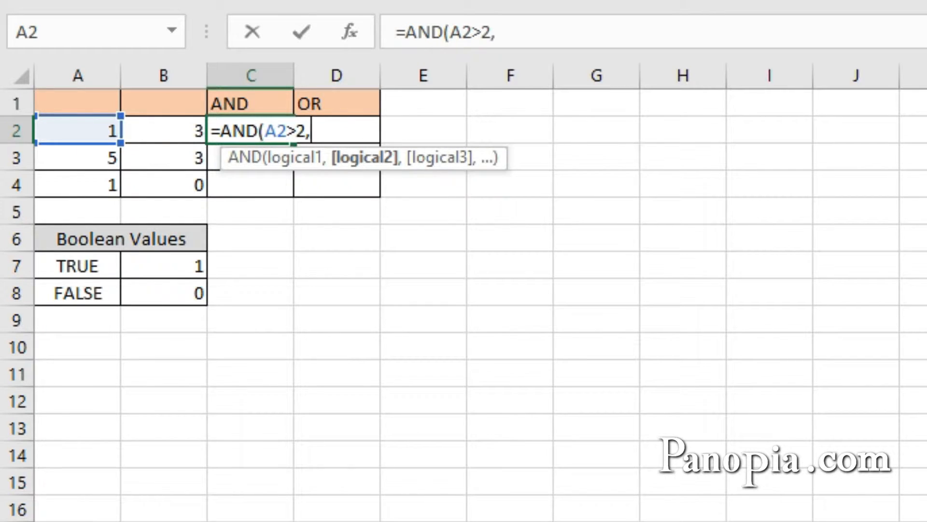
click(140, 137)
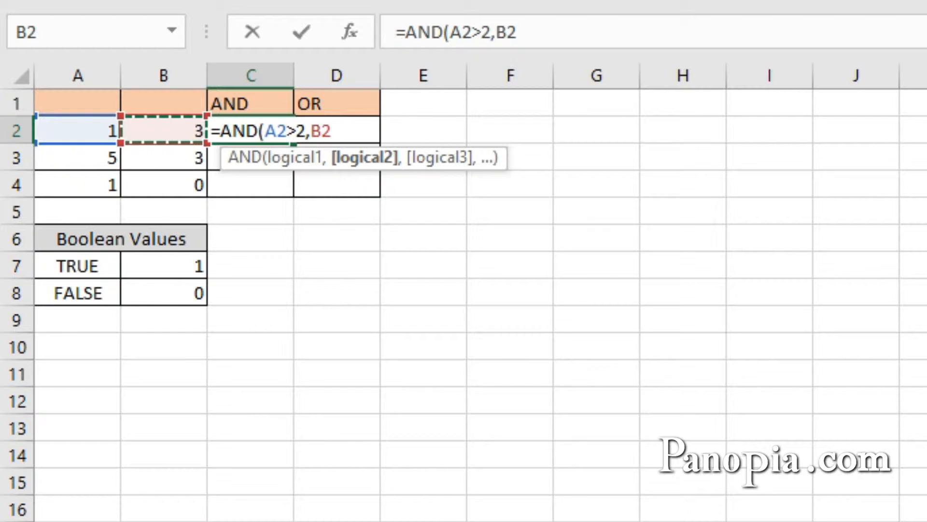
text(>2)
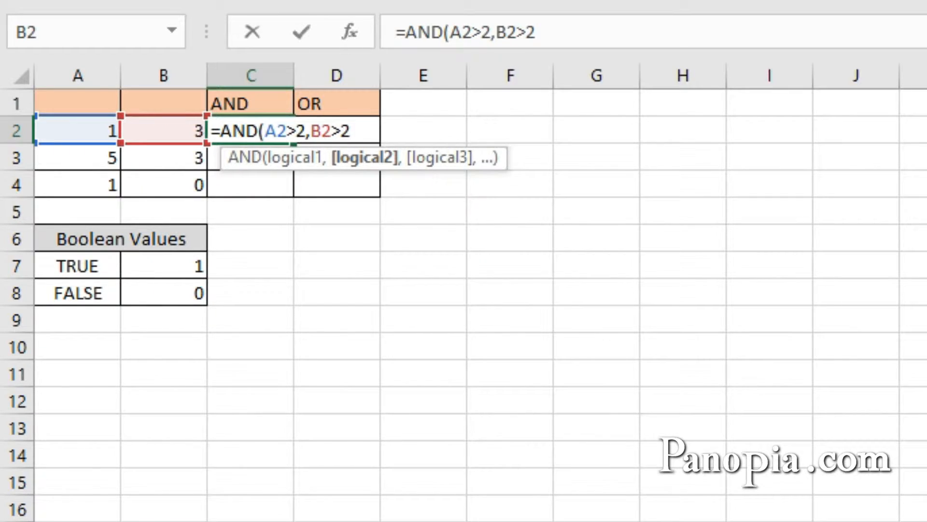
key(ctrl+Return)
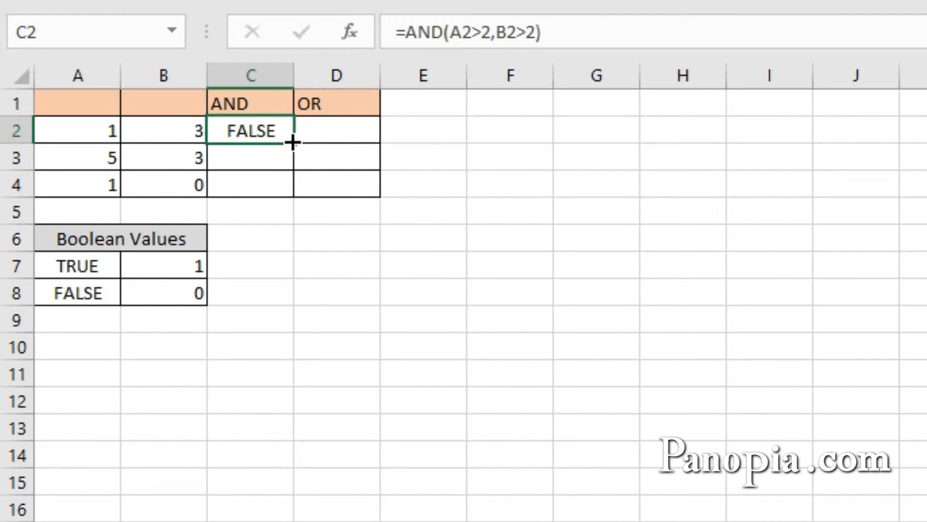
drag(290, 140, 289, 191)
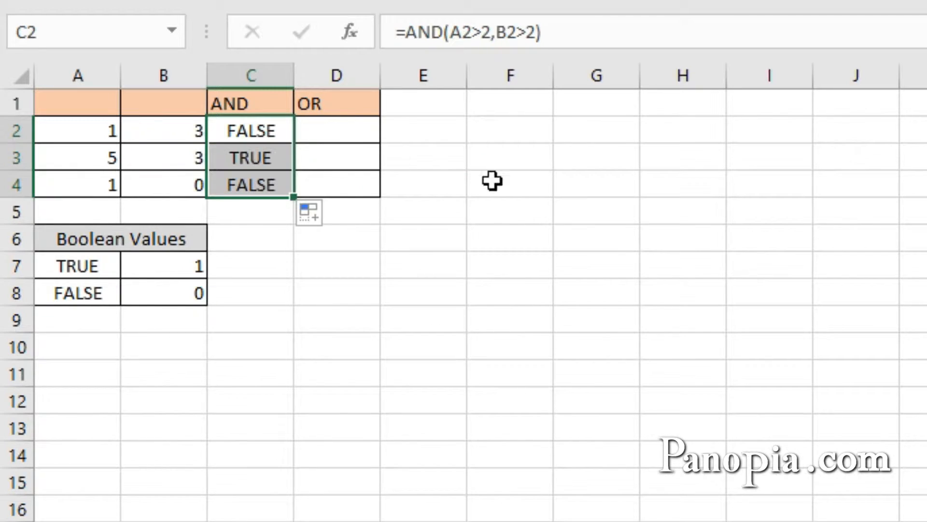
click(277, 242)
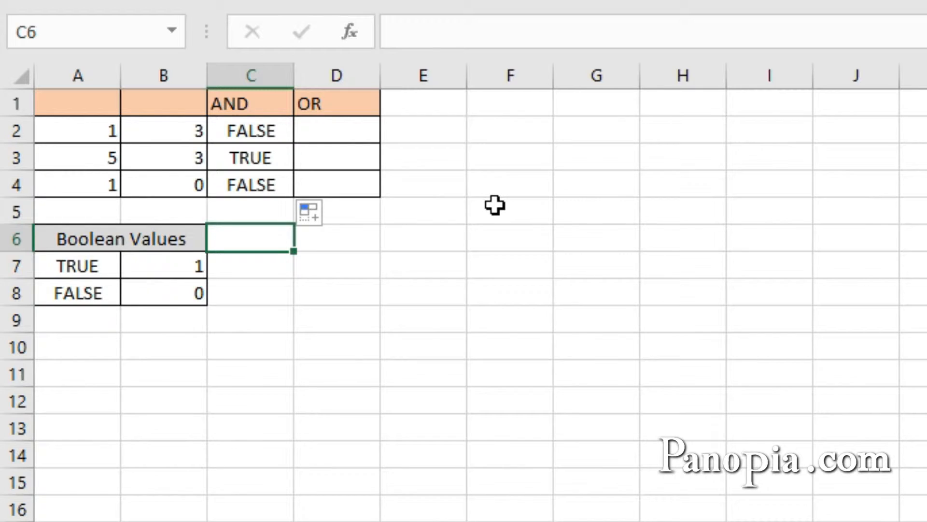
Enter =OR(A2>2,B2>2) in cell D2 and fill the formula down to D4
click(348, 131)
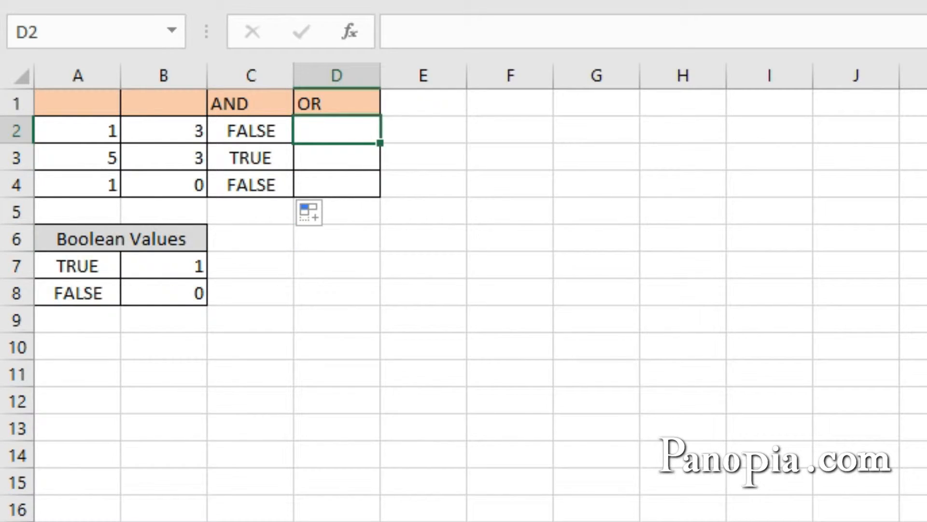
text(=or)
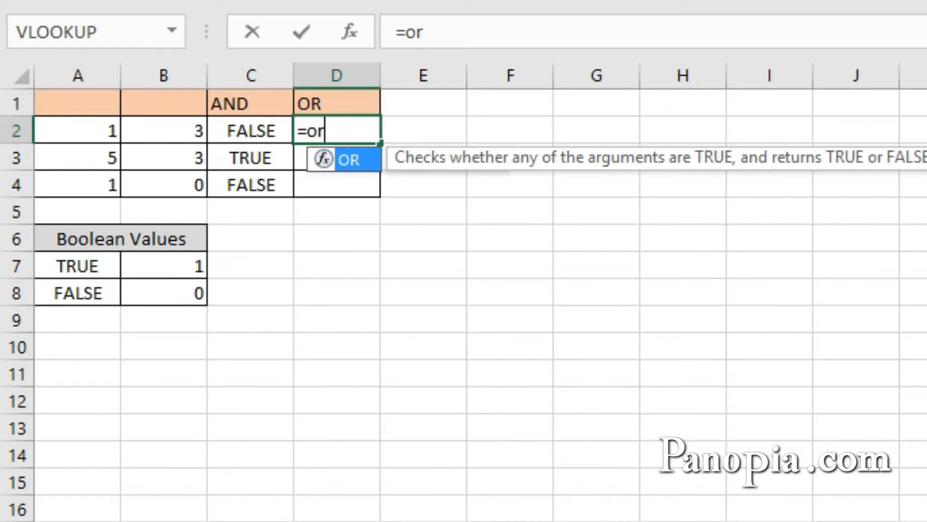
key(Tab)
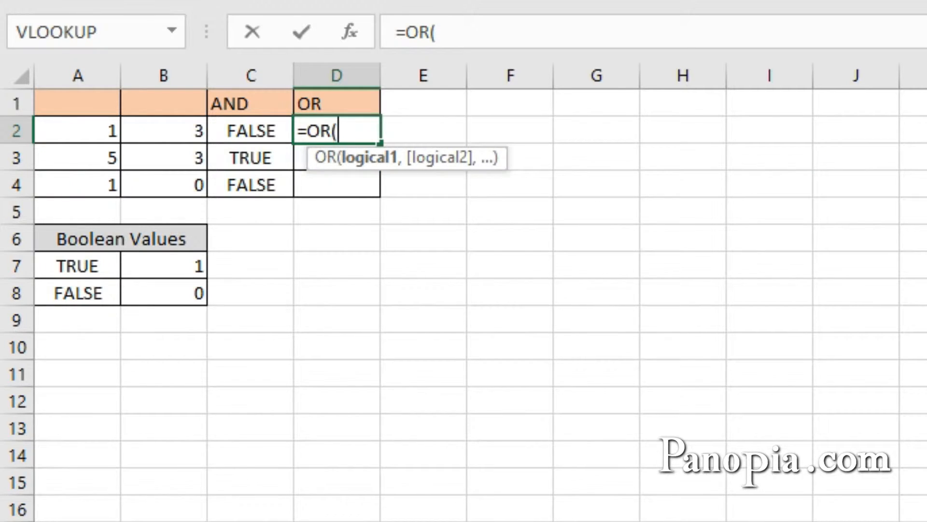
click(66, 131)
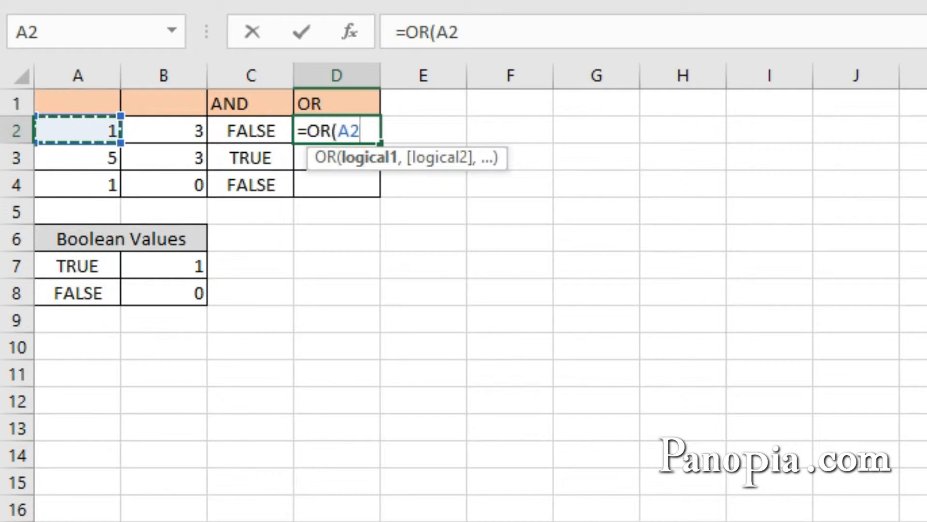
text(>2,)
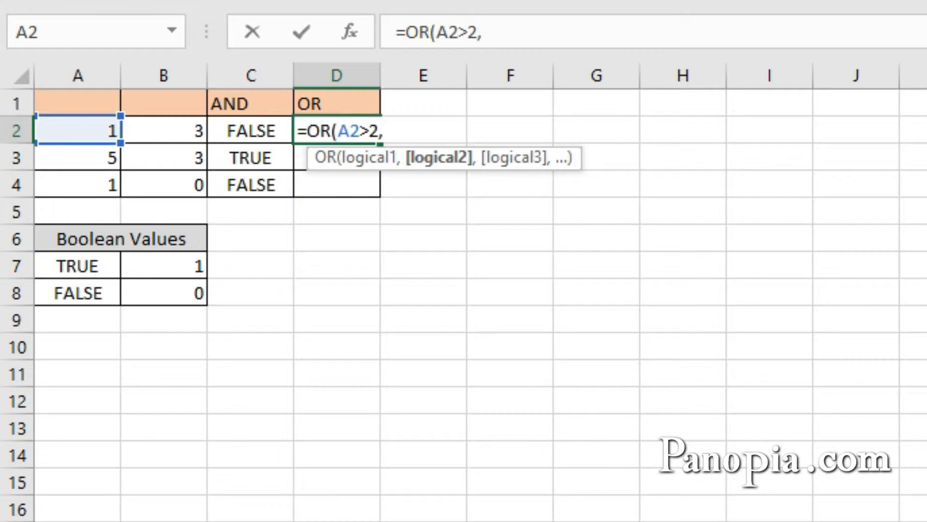
click(188, 131)
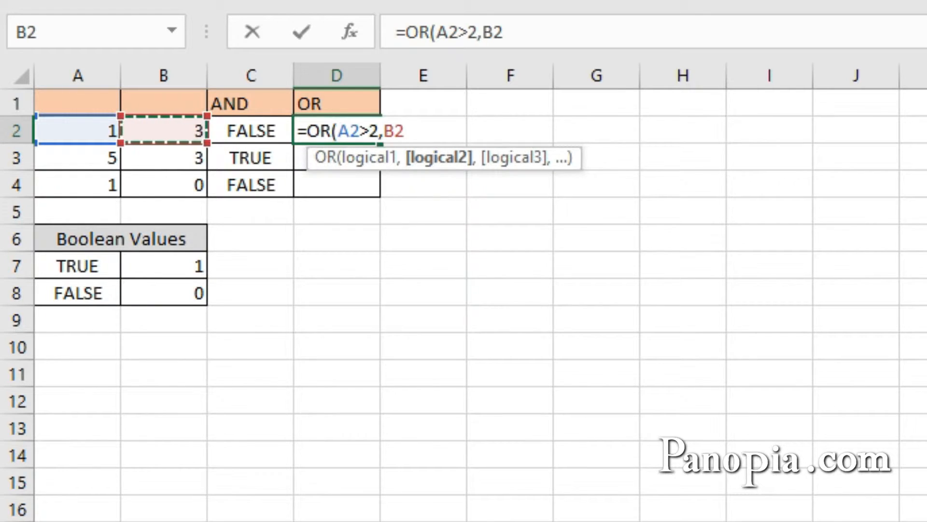
text(>2)
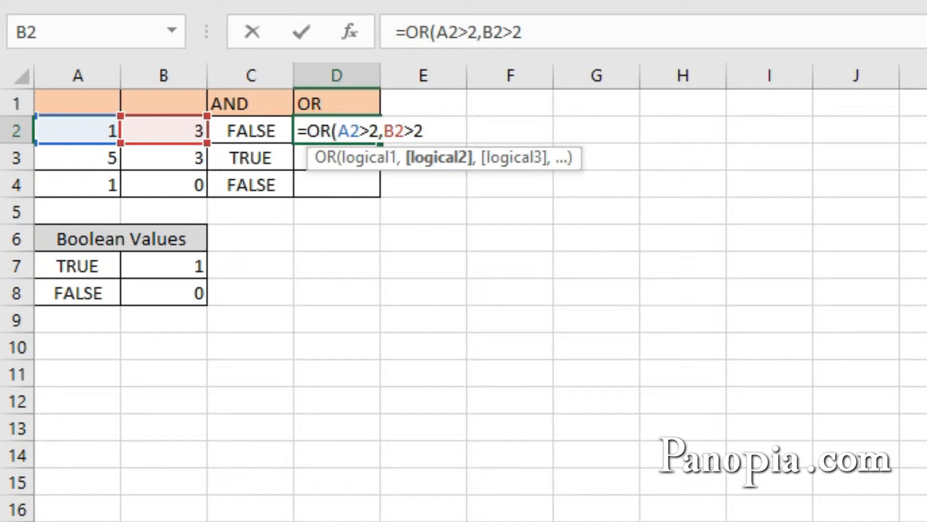
key(ctrl+Return)
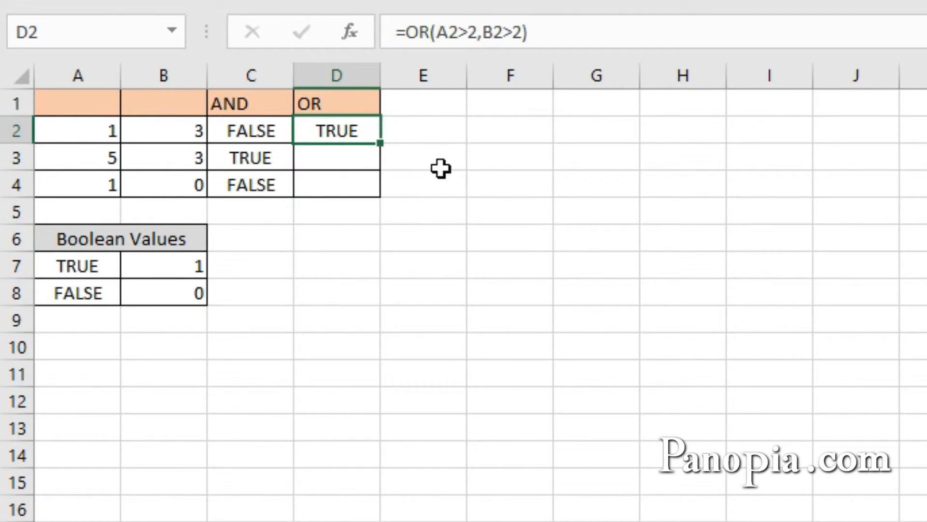
double_click(379, 143)
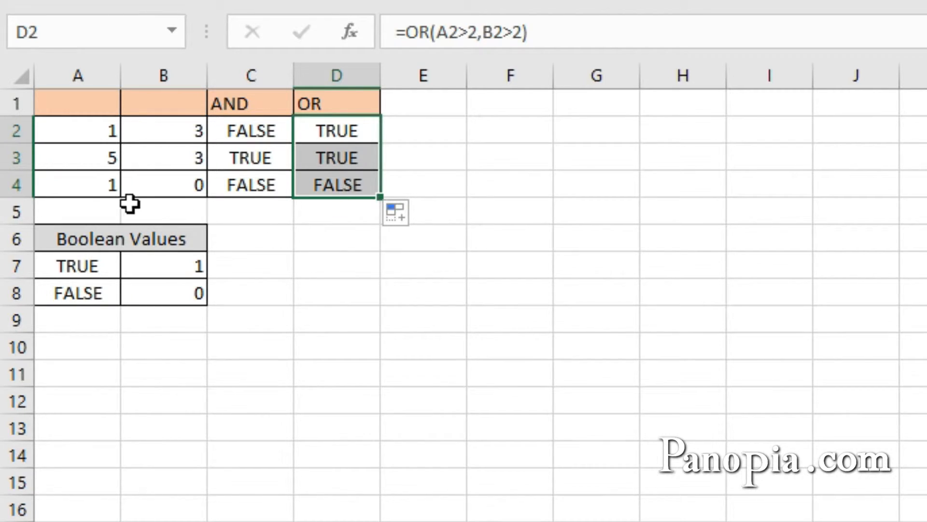
click(337, 208)
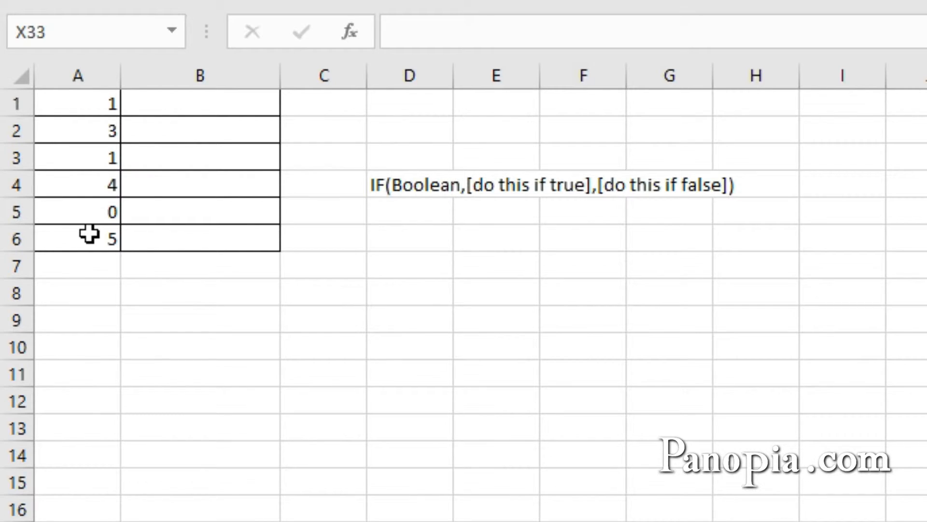
Start an IF formula in cell B1 with A1>2 as its logical test
click(193, 106)
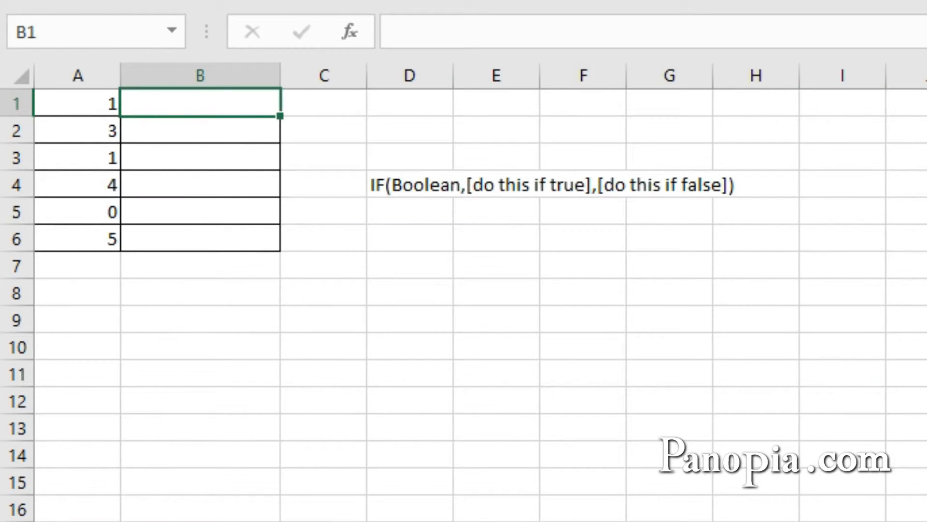
text(=i)
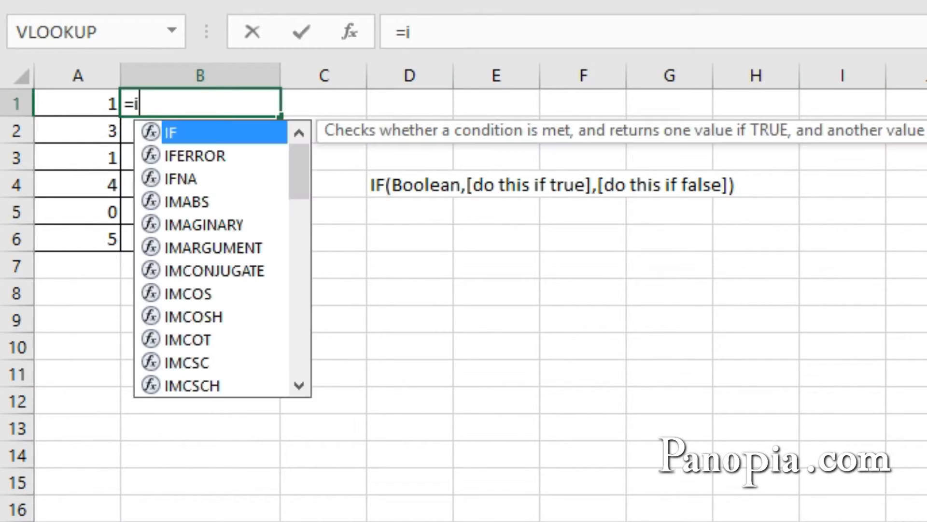
text(f)
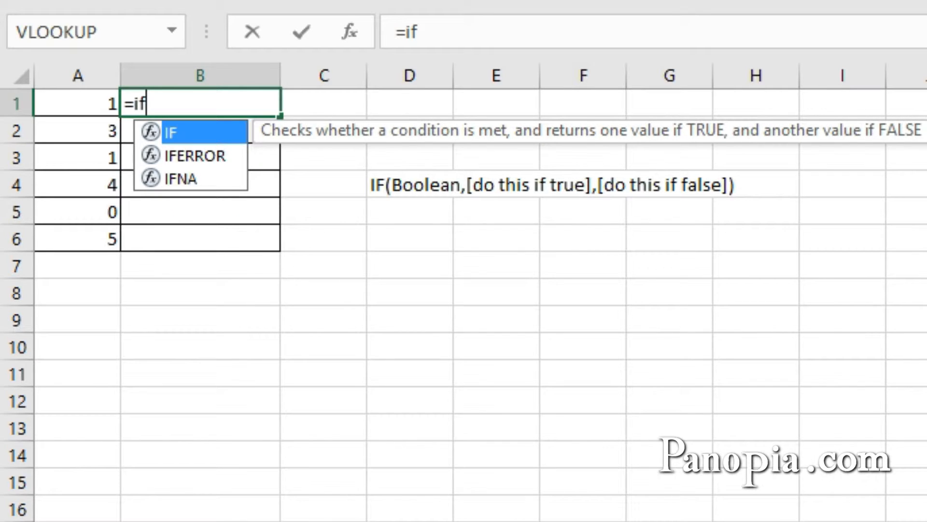
key(Tab)
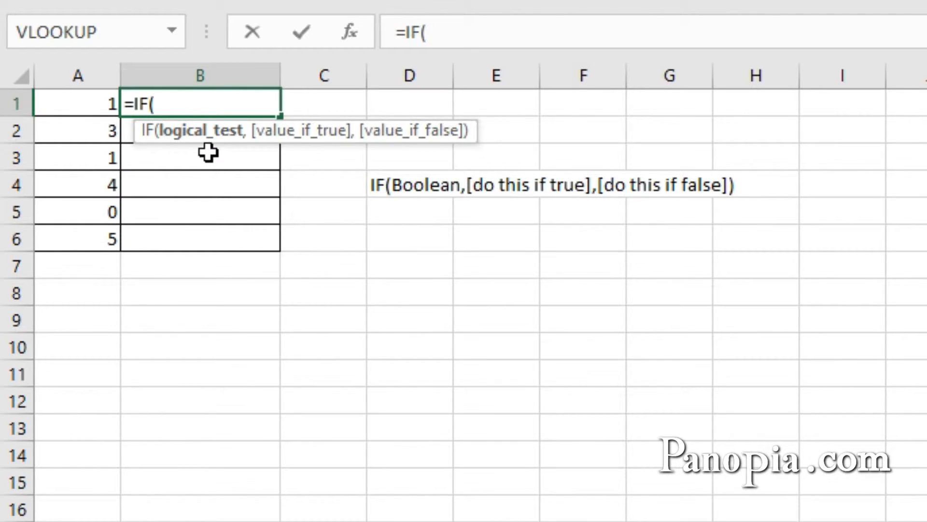
click(86, 104)
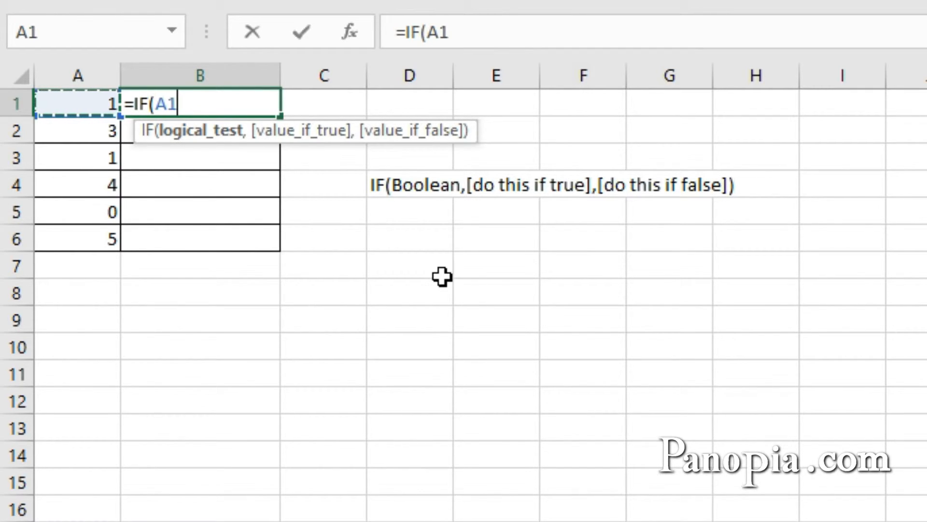
text(>)
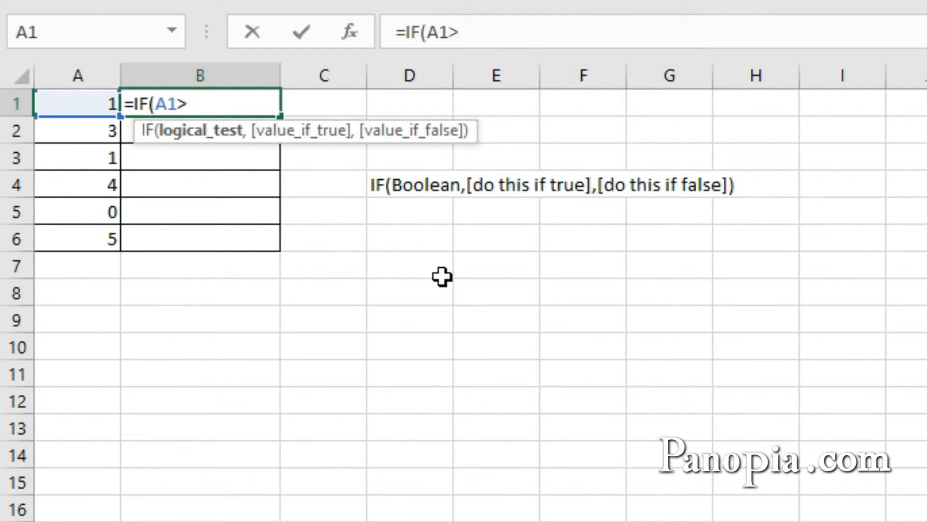
text(2,)
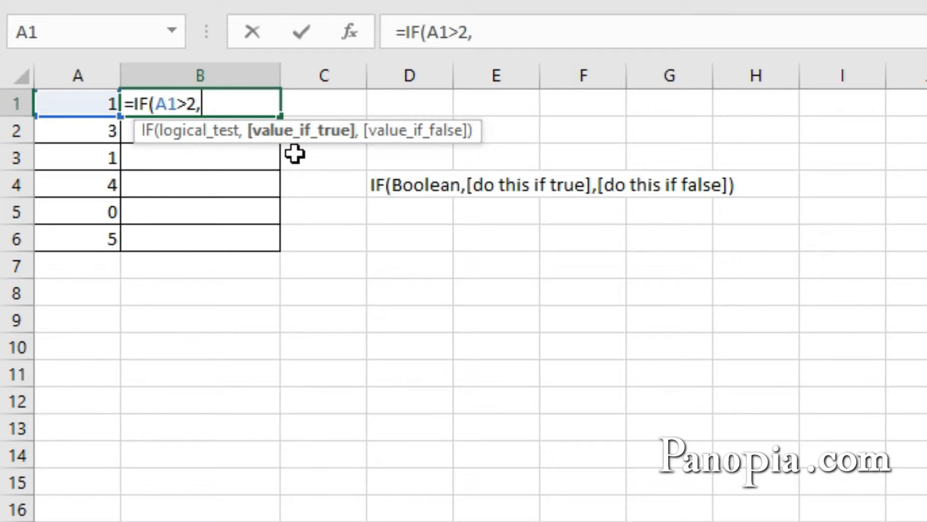
Add the text "Greater than two" as the IF formula's value if true
text("Gre)
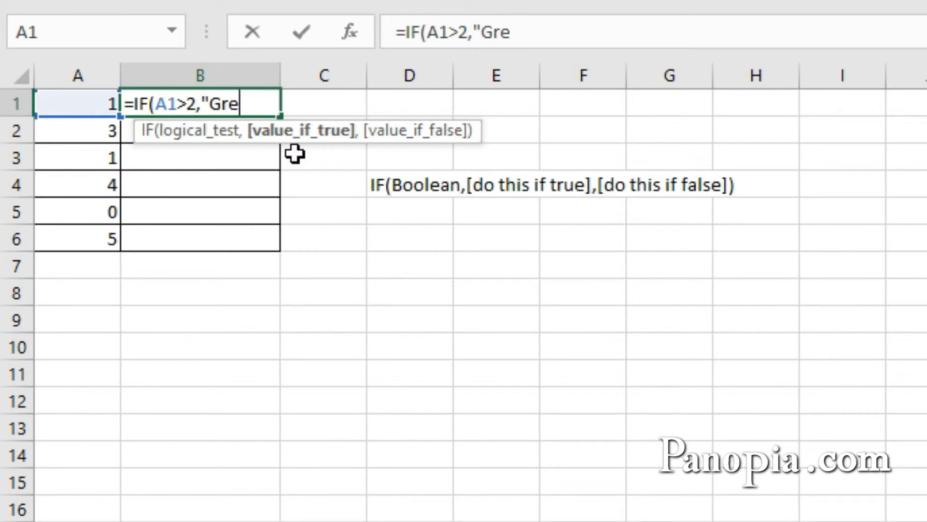
text(ater th)
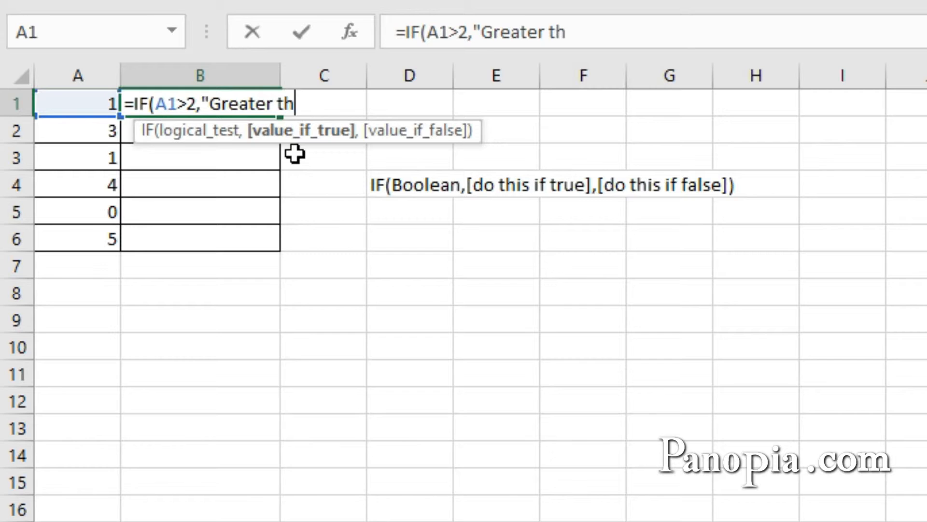
text(an two)
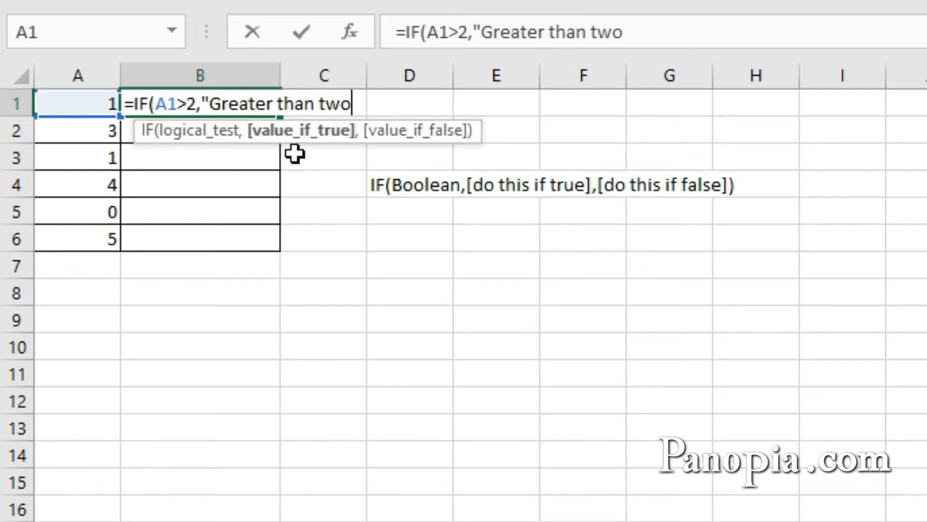
text(",)
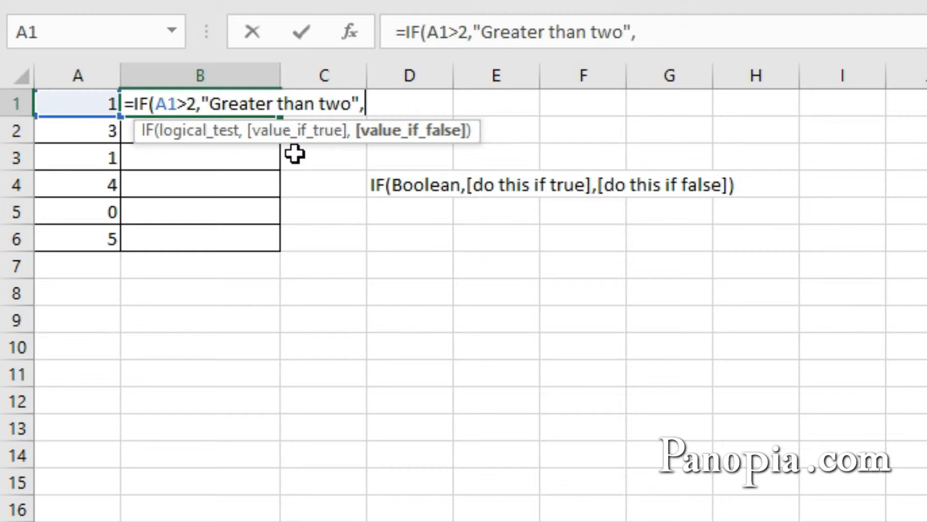
Complete the IF formula in B1 with "Two or less" as the value if false and fill it down column B
text(")
text(Tw)
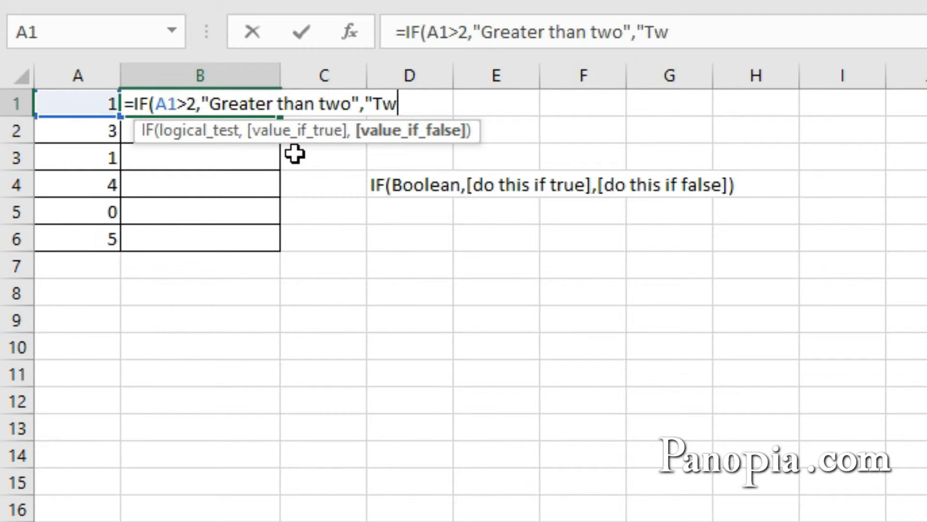
text(o of)
key(BackSpace)
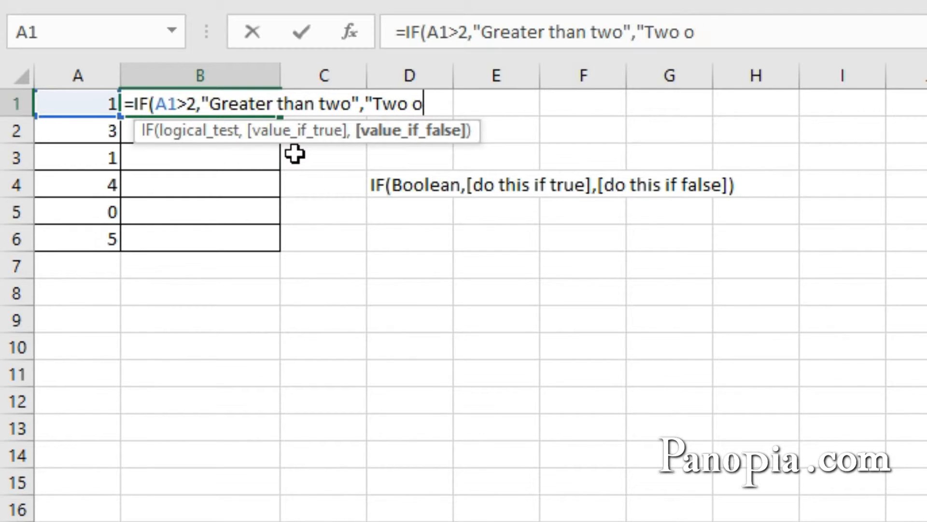
text(r less")
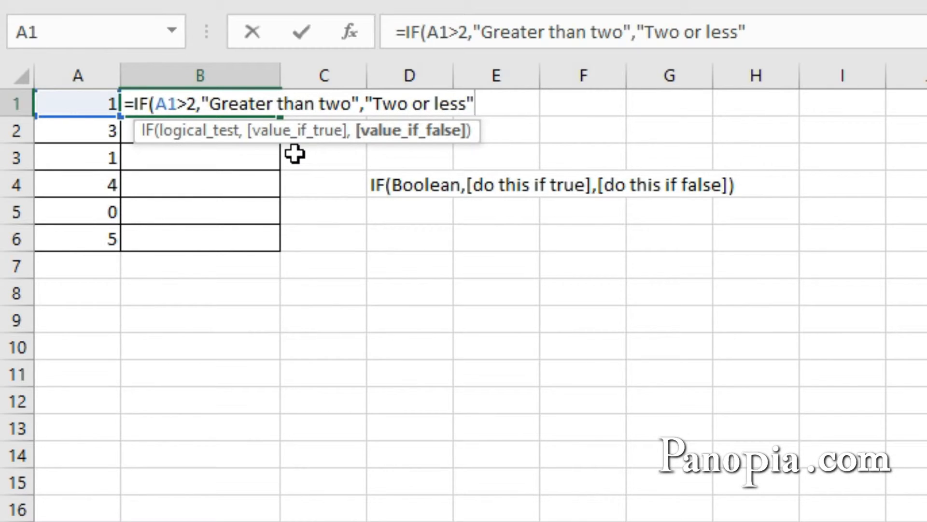
key(ctrl+Return)
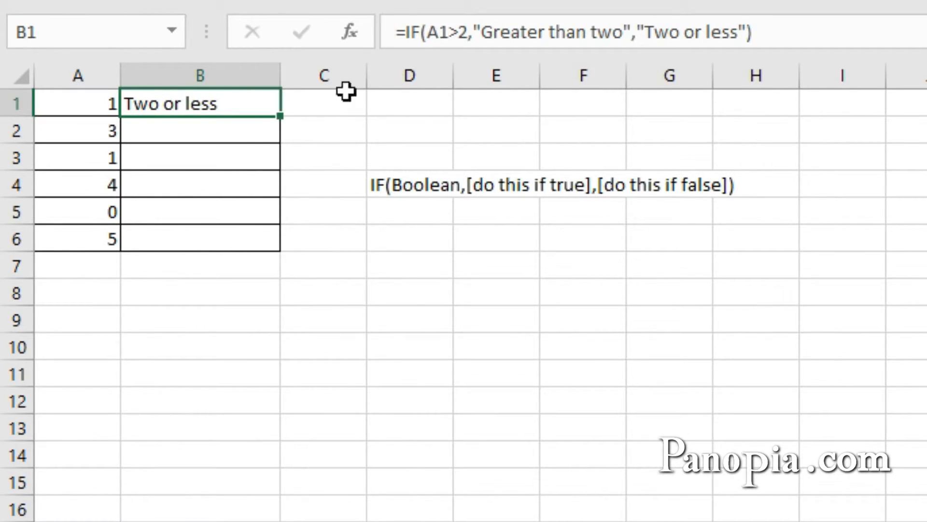
double_click(280, 116)
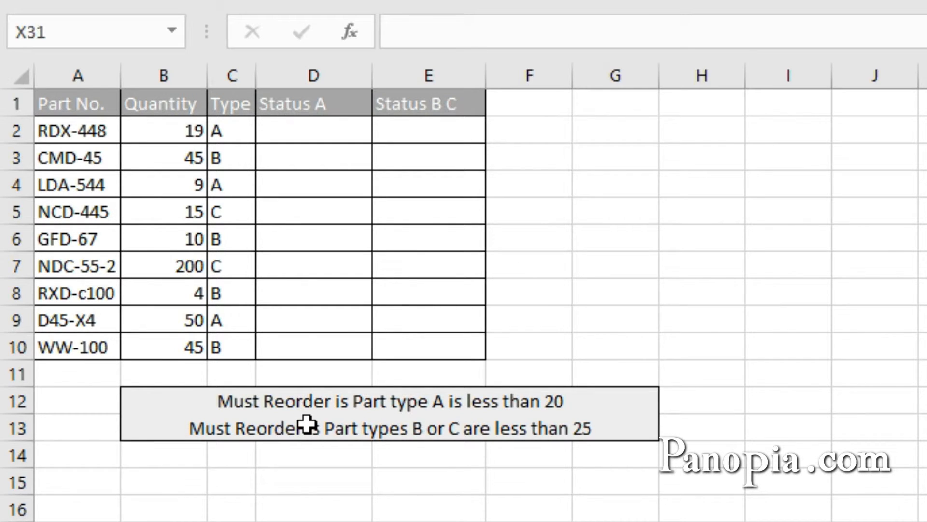
Start an IF formula in cell D2 with a nested AND whose first condition is C2="A"
click(295, 133)
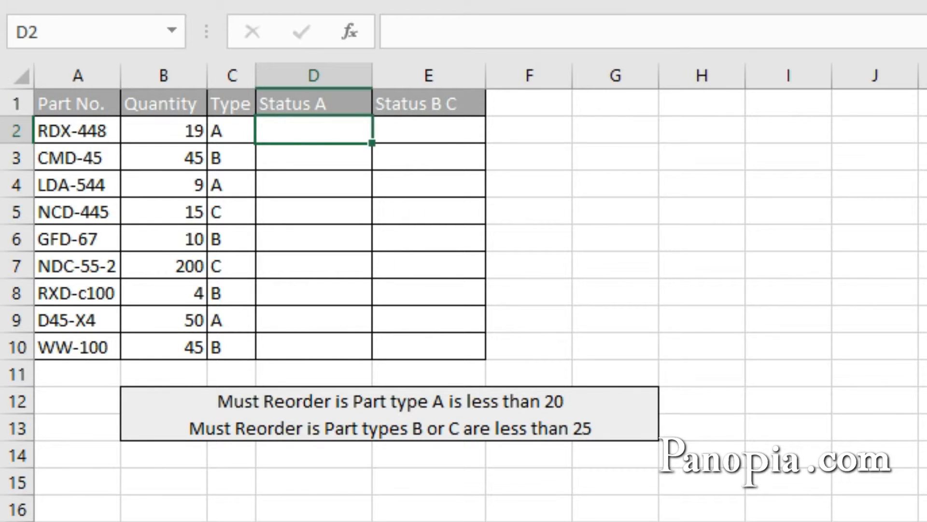
text(=if)
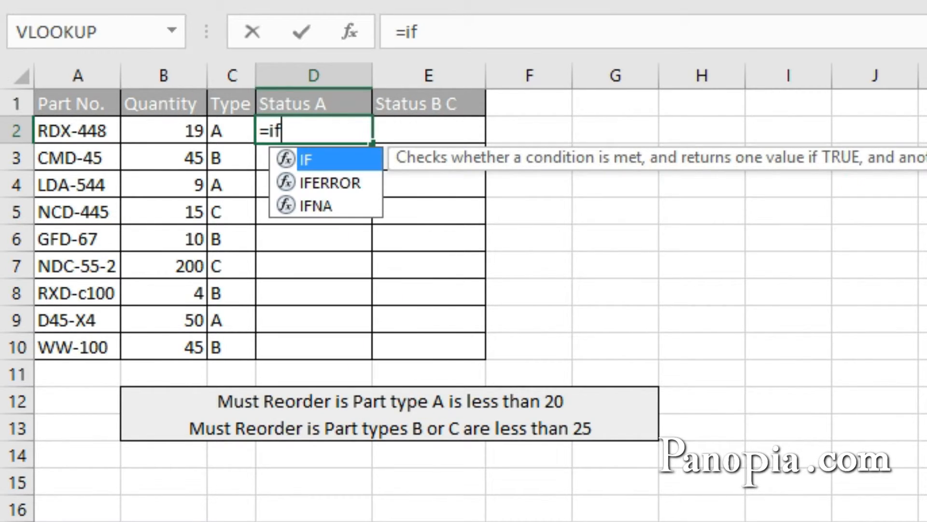
key(Tab)
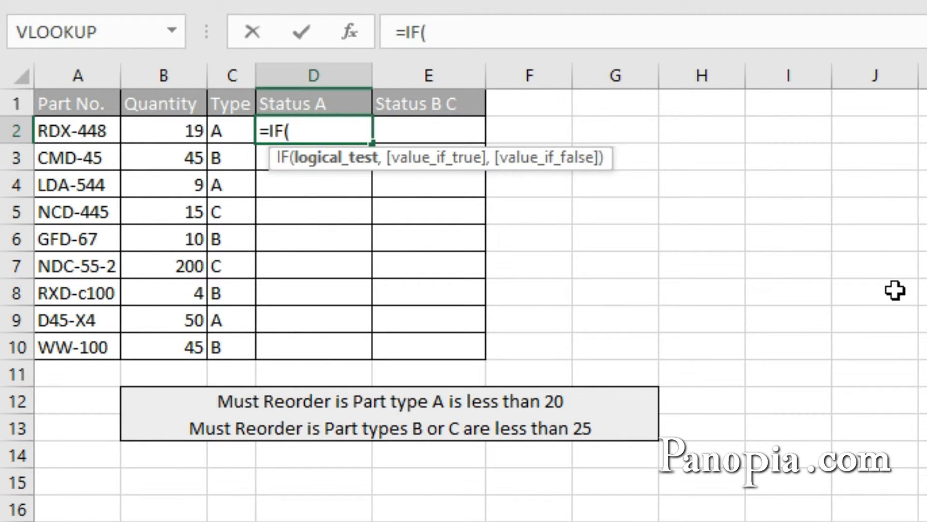
text(and)
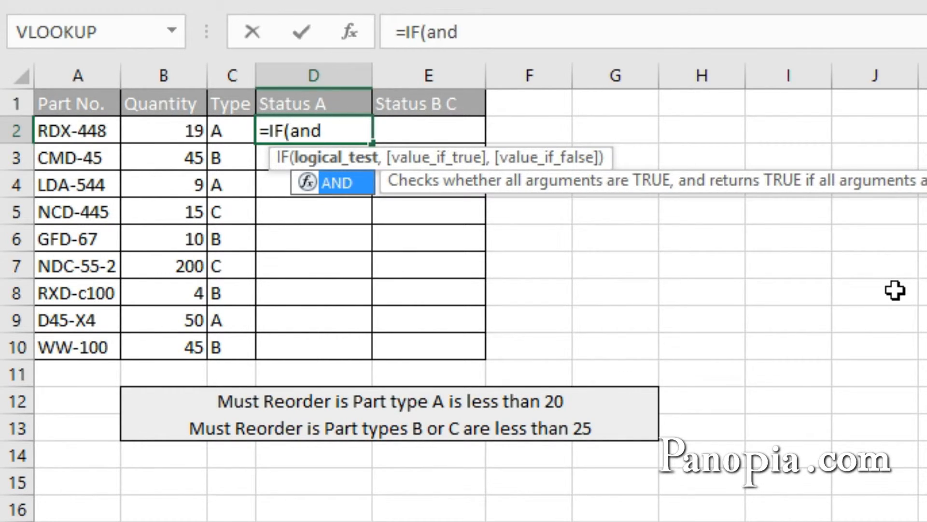
key(Tab)
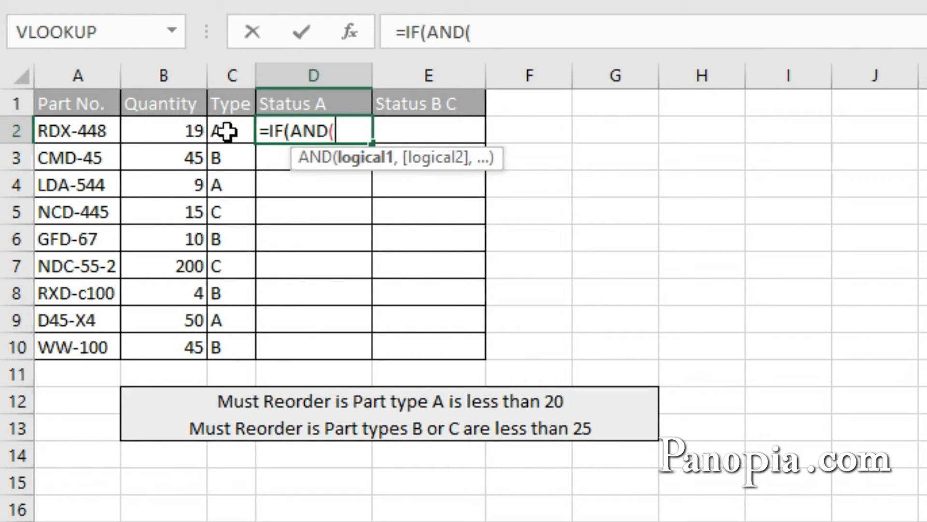
click(243, 137)
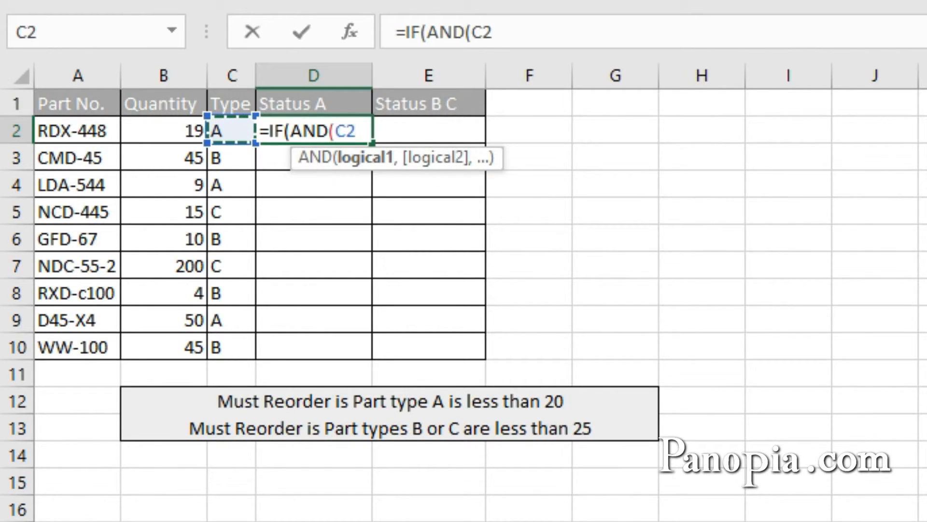
text(=")
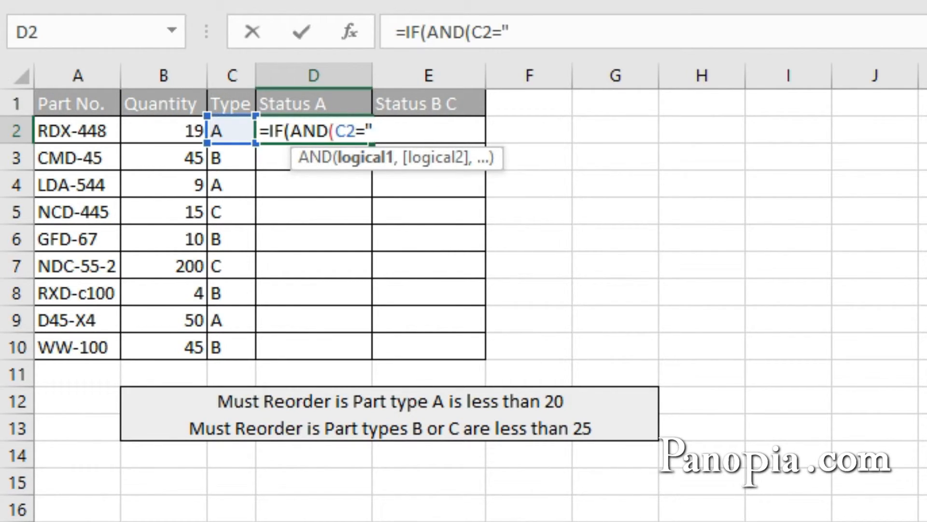
text(A",)
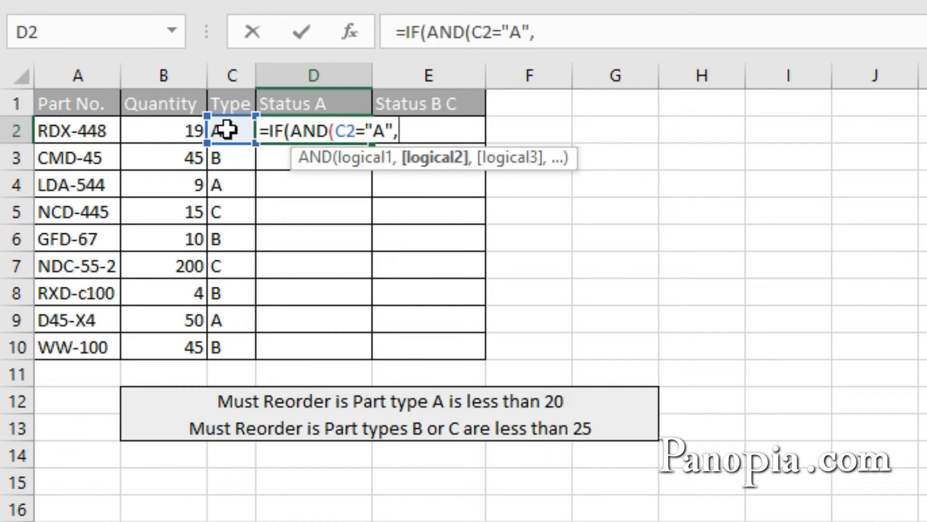
Add B2<20 as the second AND condition in the D2 formula and close the logical test
click(188, 129)
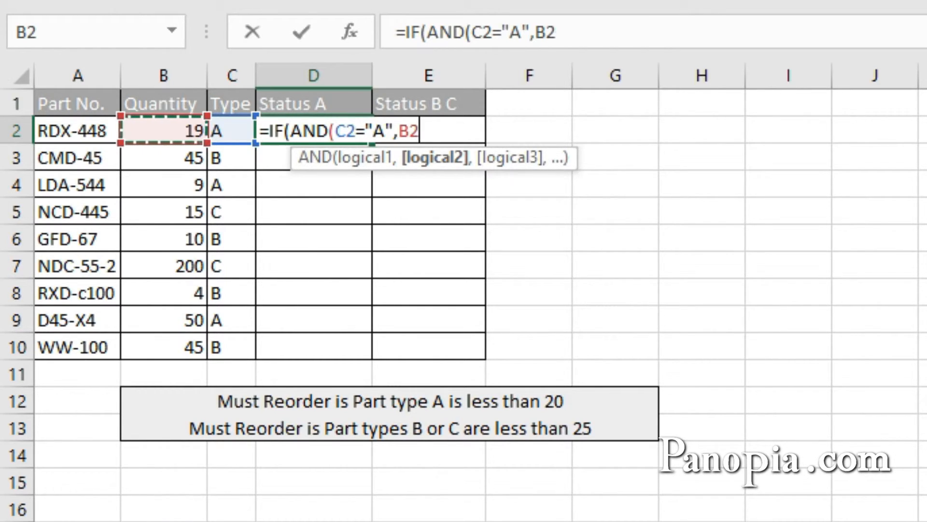
text(<20)
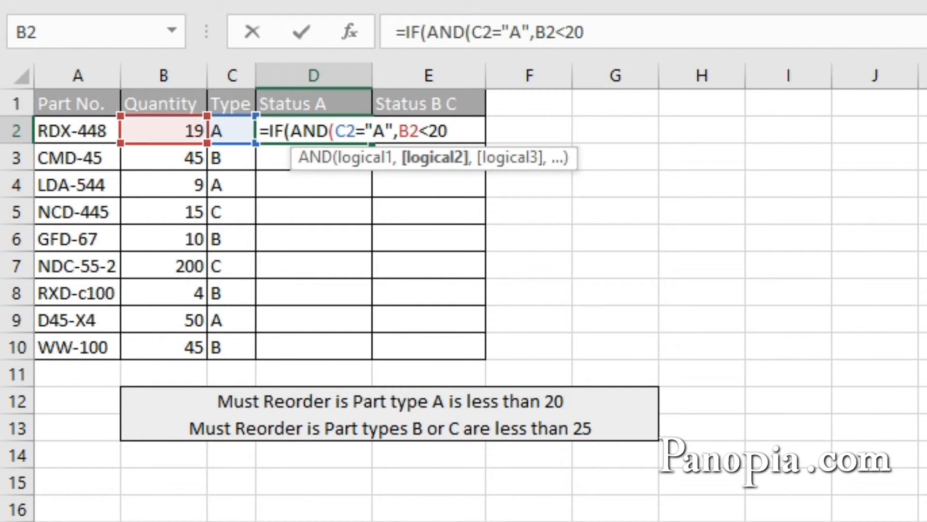
text())
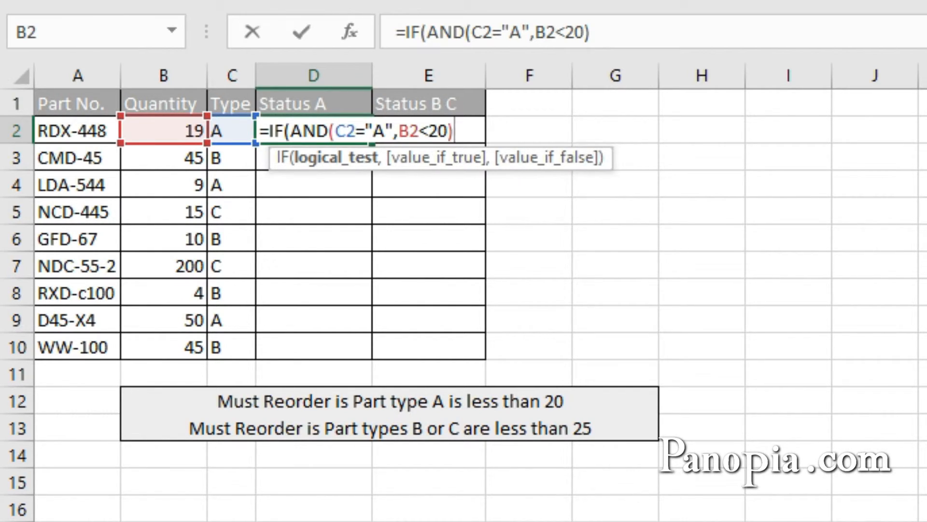
text(,)
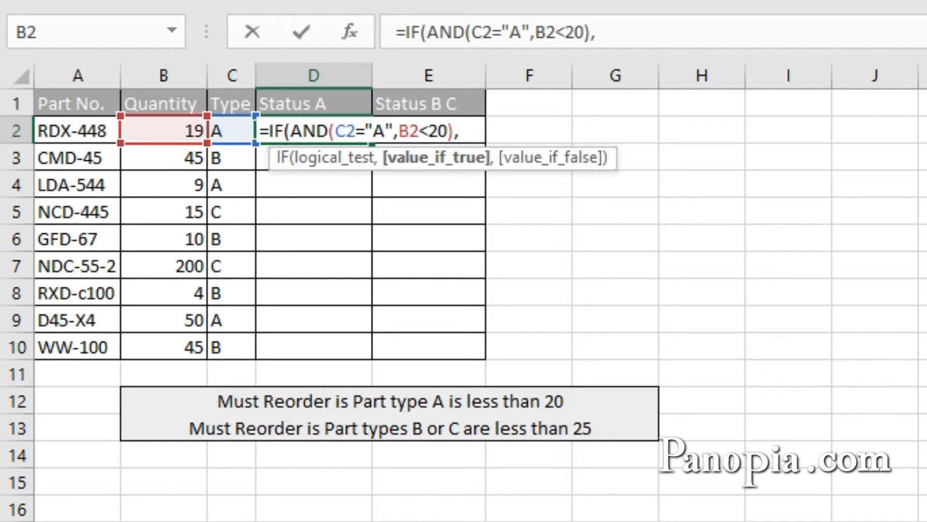
Finish the D2 formula with "Reorder" if true and "OK" if false, and fill it down to D10
text("Reorder)
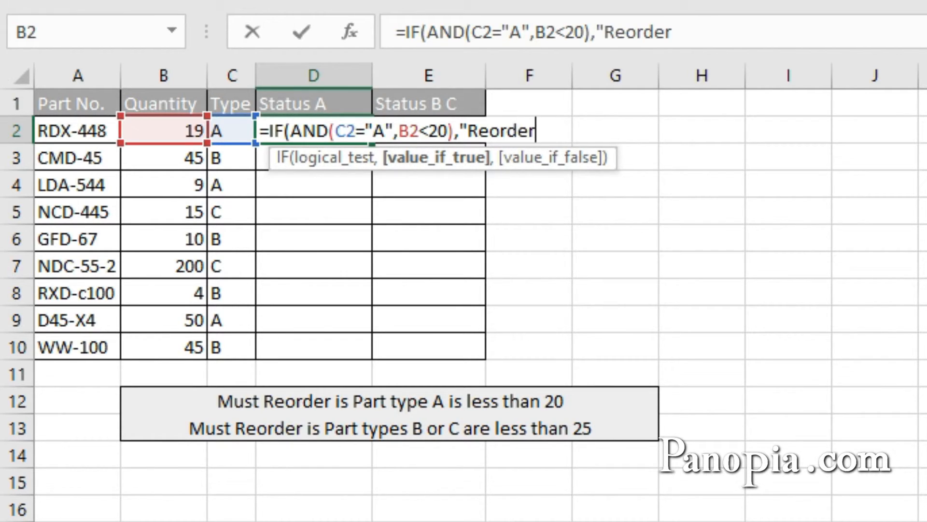
text(",)
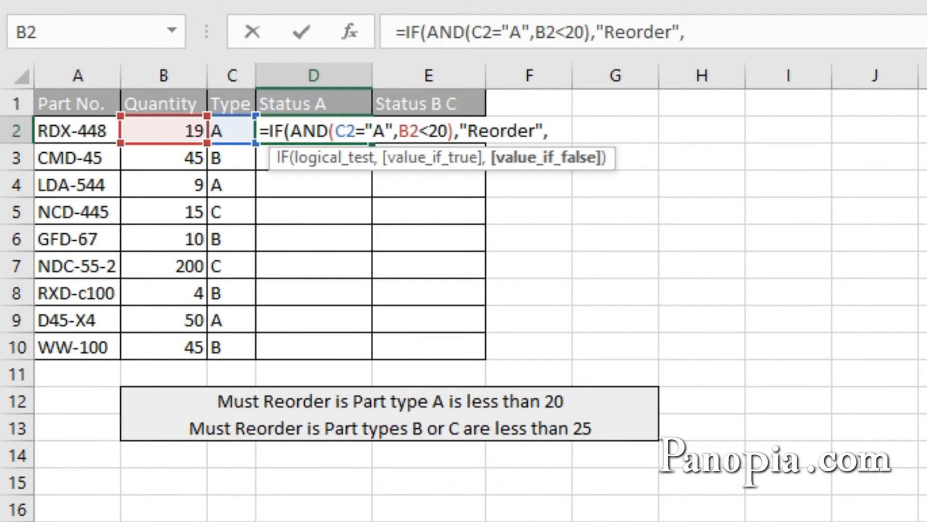
text("OK")
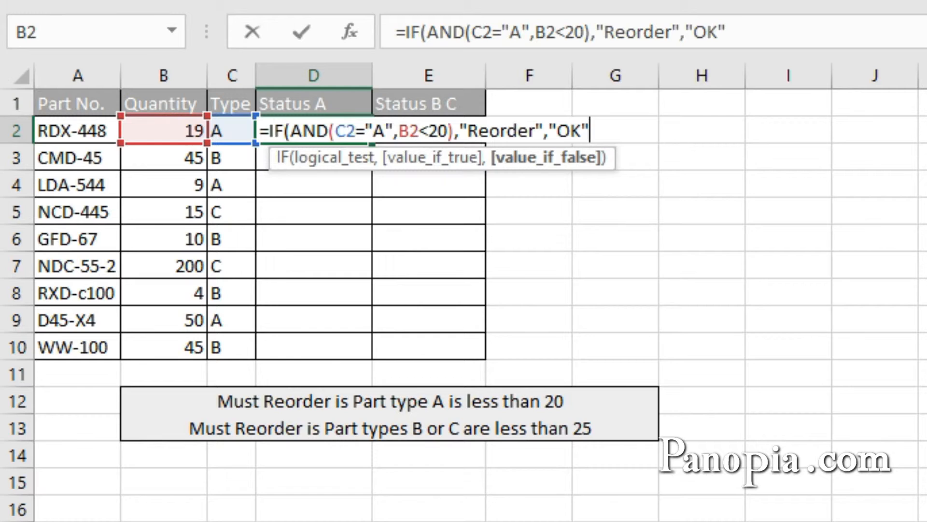
text())
key(ctrl+Return)
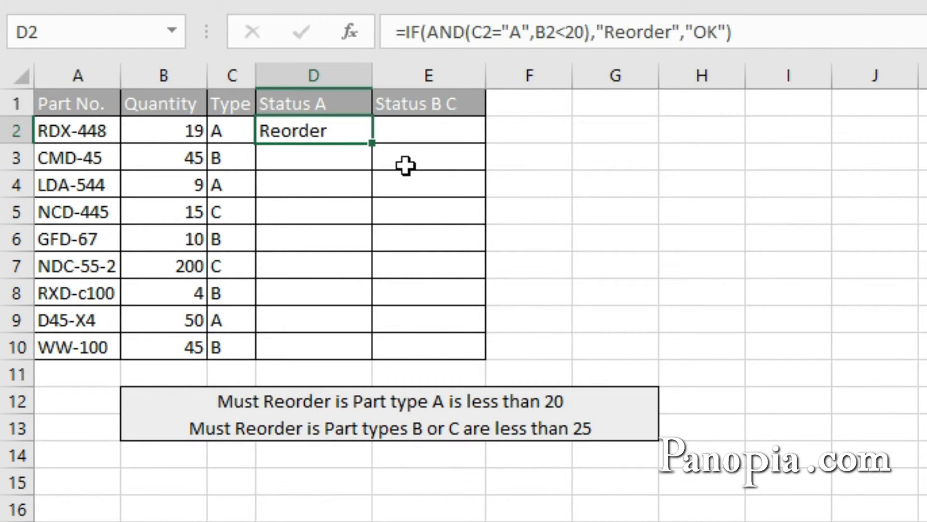
double_click(375, 143)
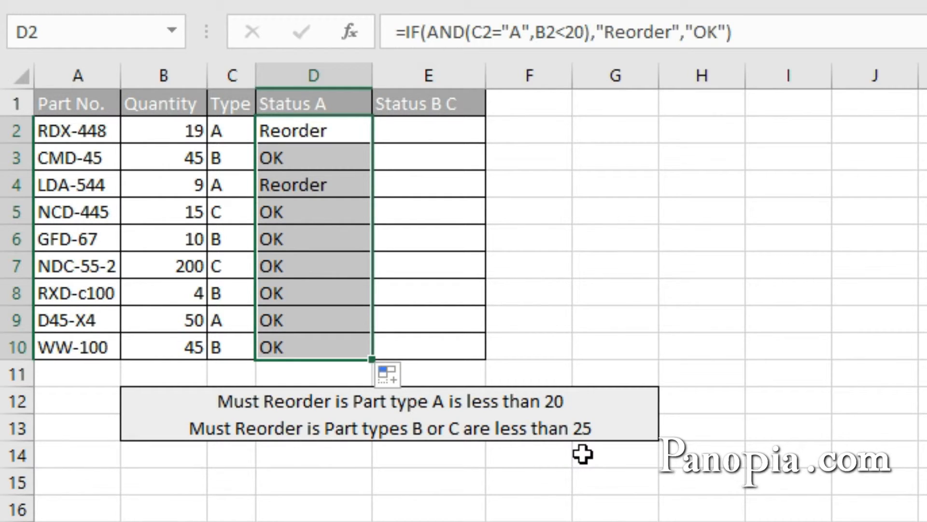
Start an IF formula in cell E2 with an OR function nested inside AND as its logical test
click(420, 135)
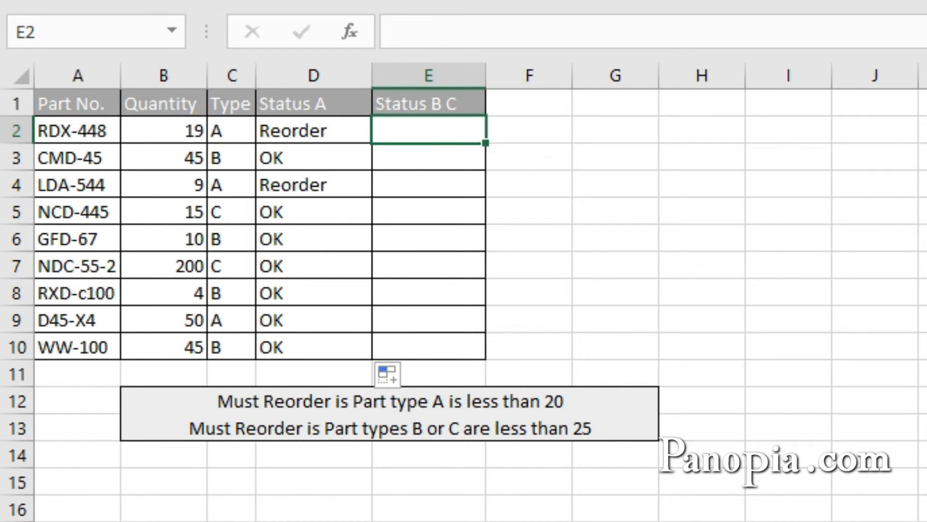
text(=if)
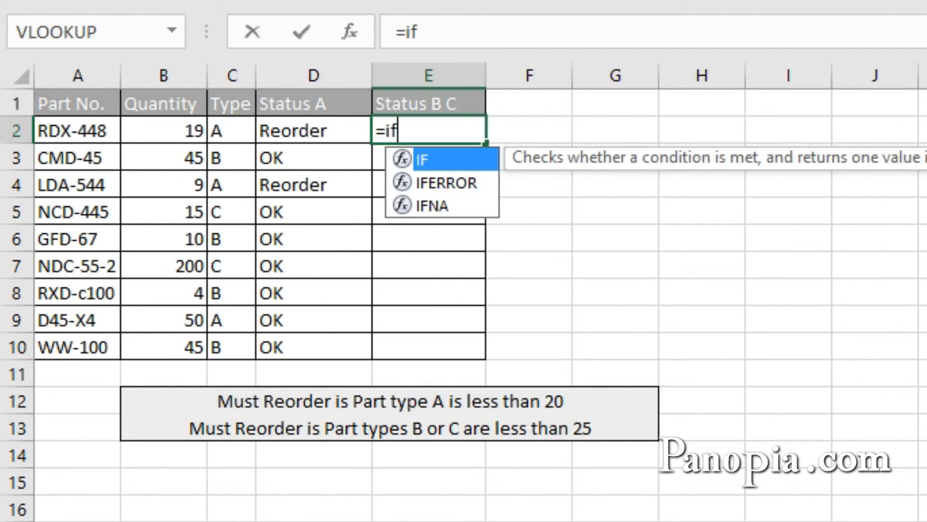
key(Tab)
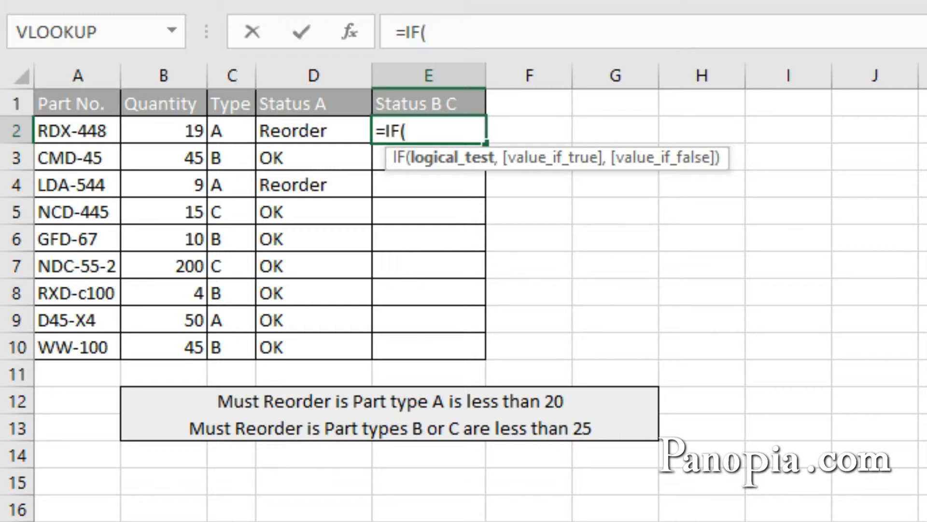
text(and)
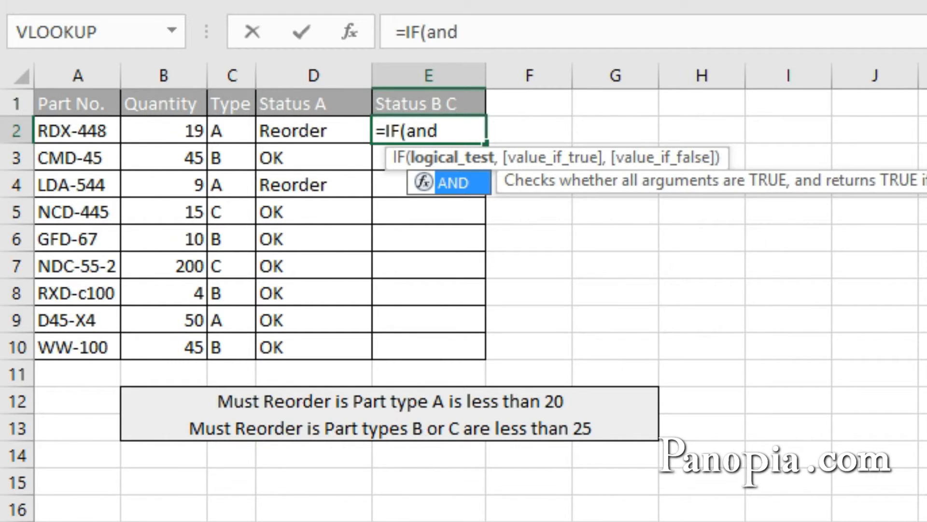
key(Tab)
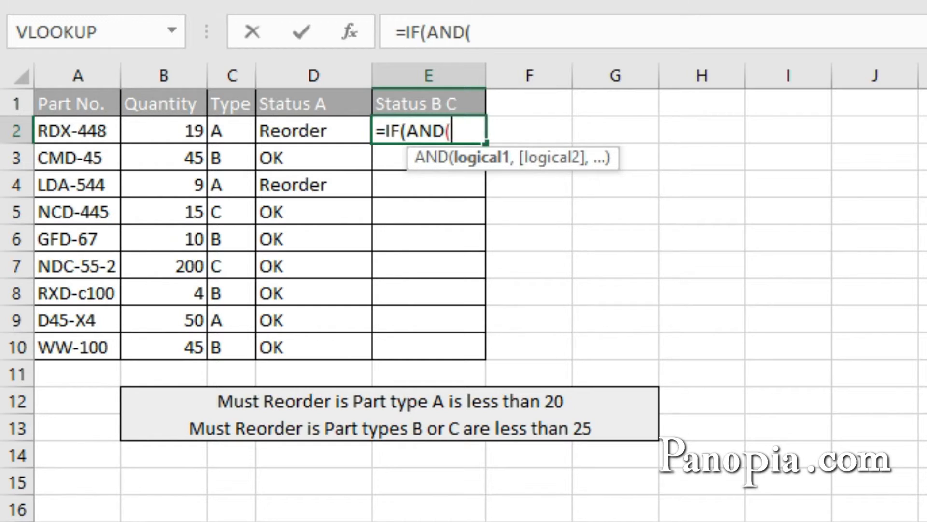
text(o)
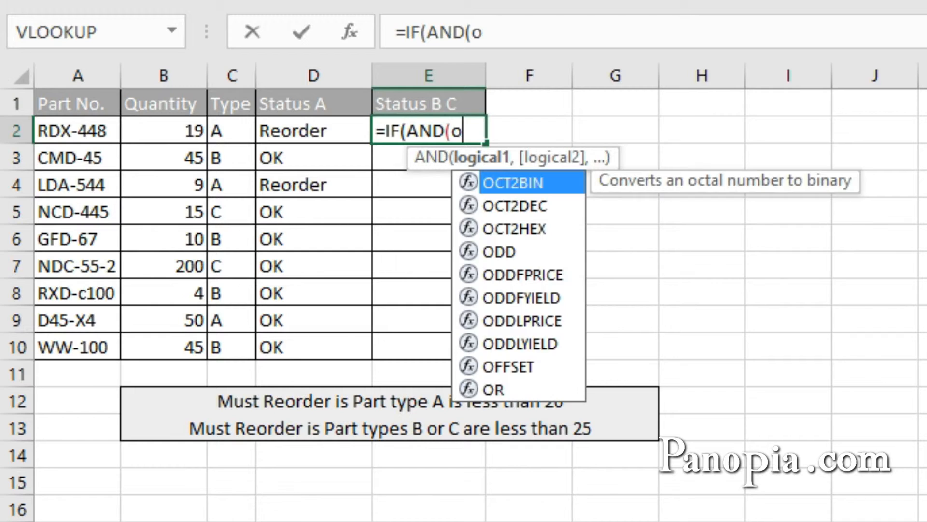
text(r)
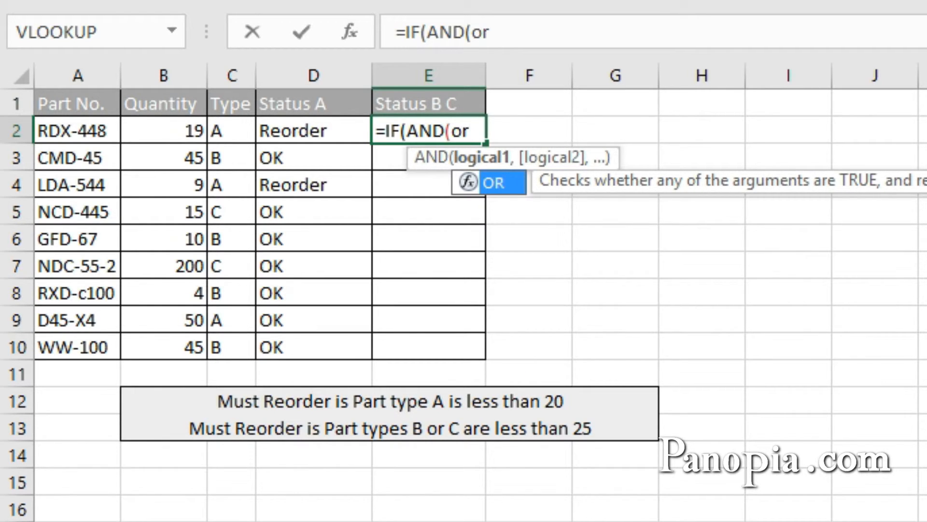
key(Tab)
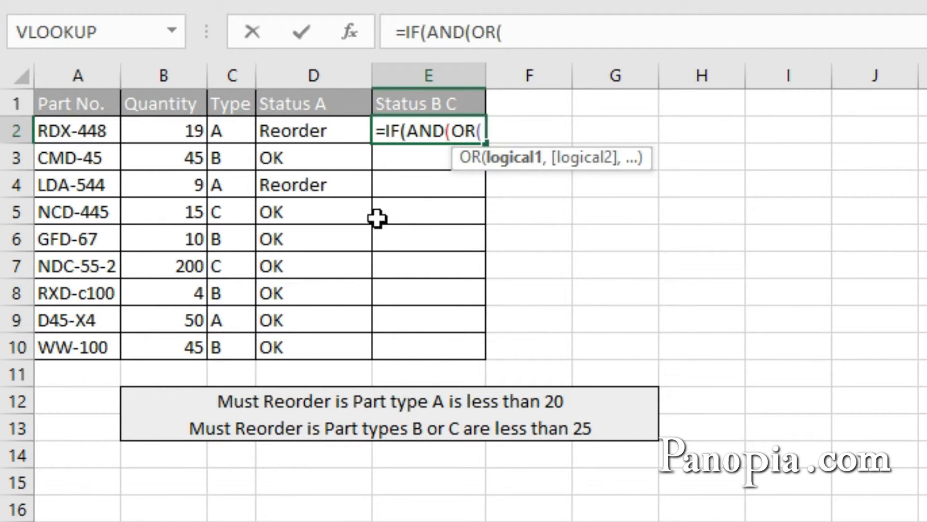
Enter C2="B" and C2="C" as the two OR conditions in the E2 formula and close the OR function
click(235, 131)
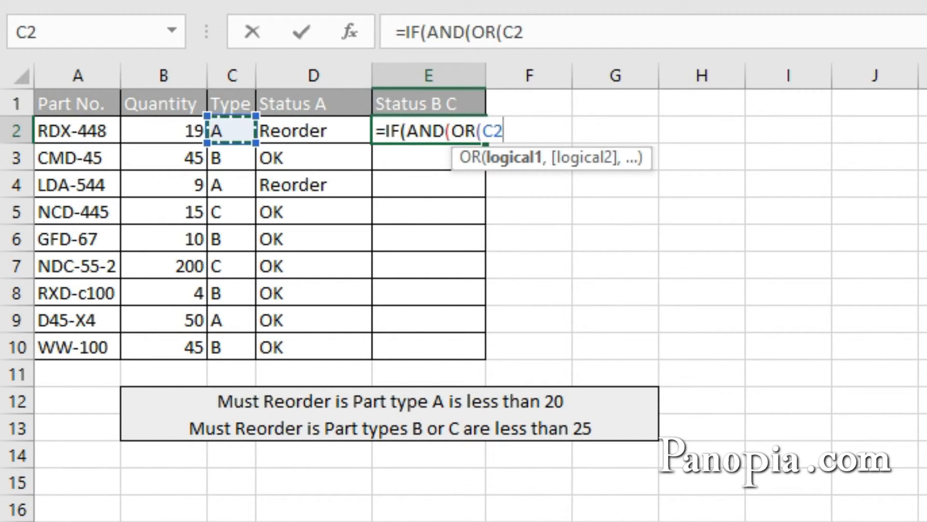
text(=)
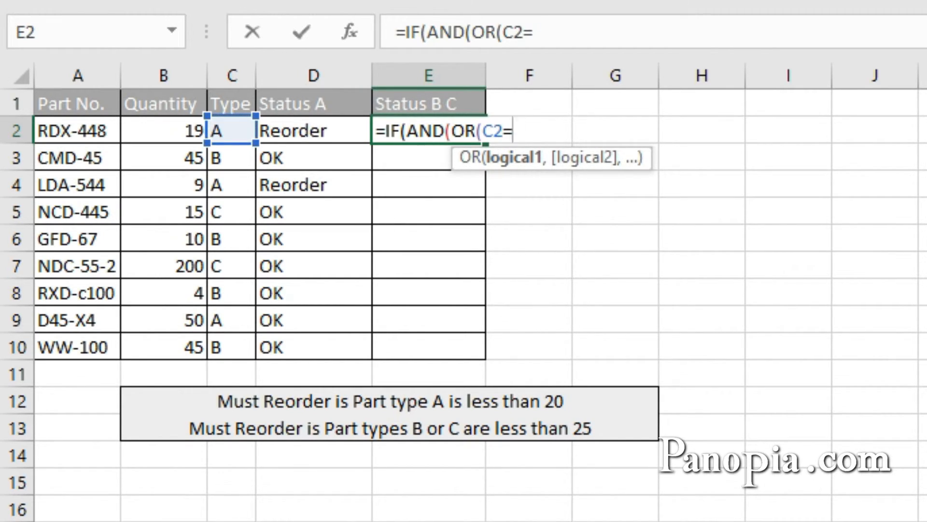
text("B")
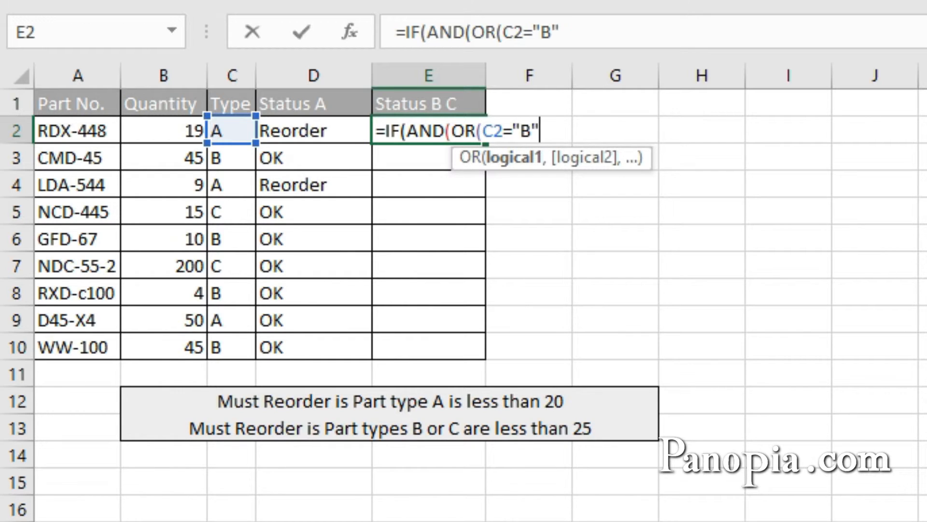
text(,)
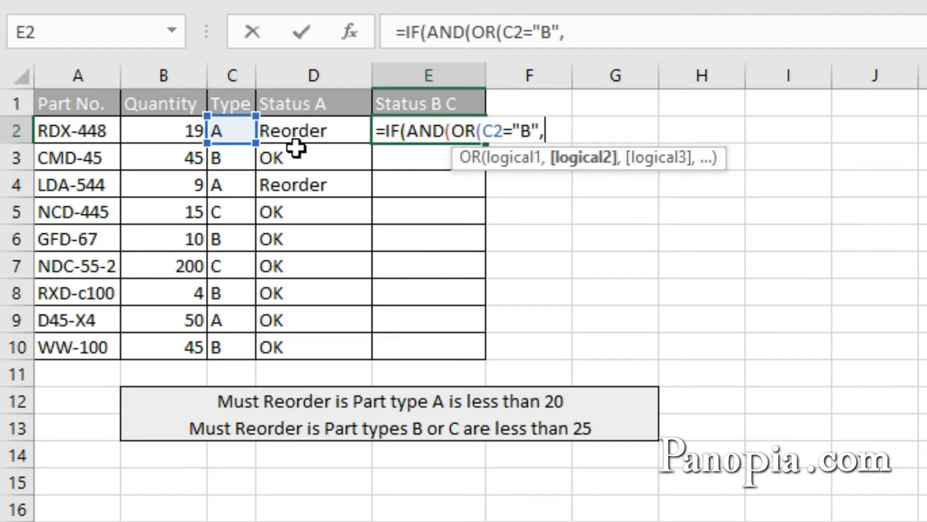
click(242, 131)
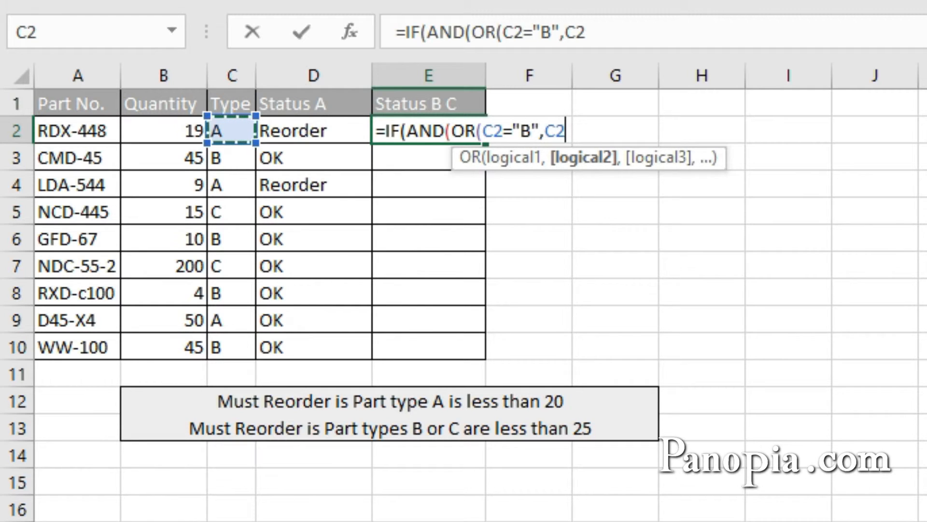
text(=)
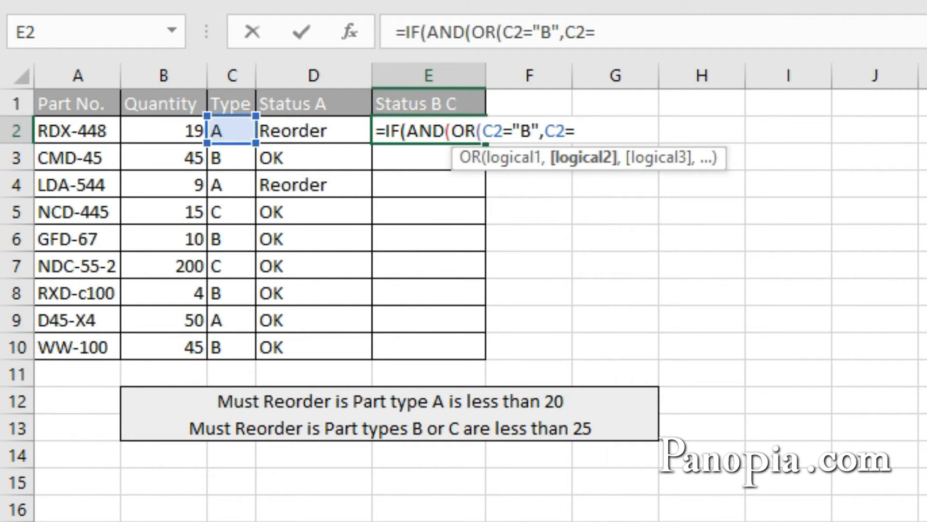
text("C")
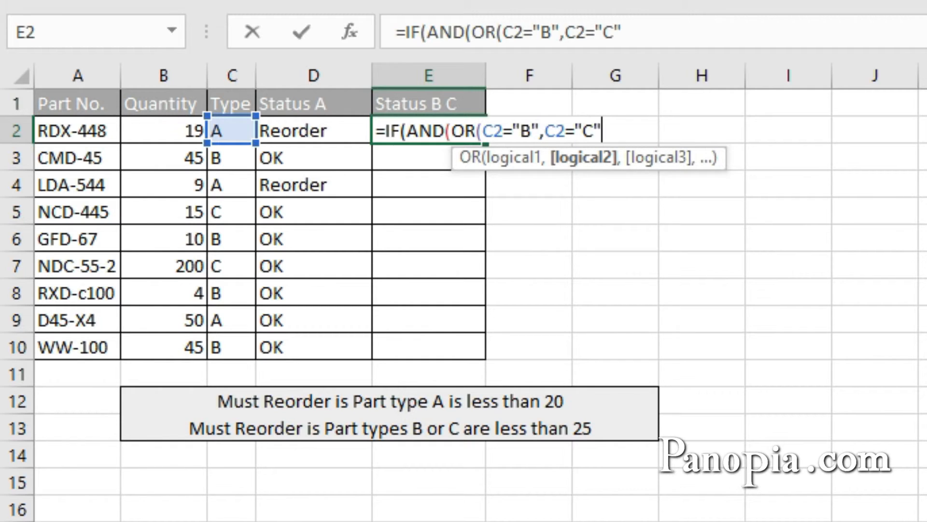
text())
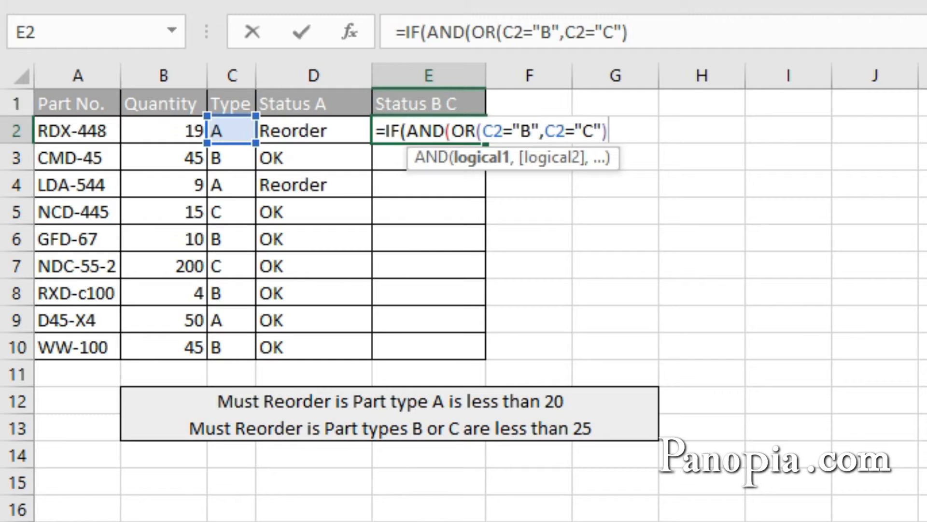
Add B2<25 as the second AND condition in the E2 formula and close the AND function
text(,)
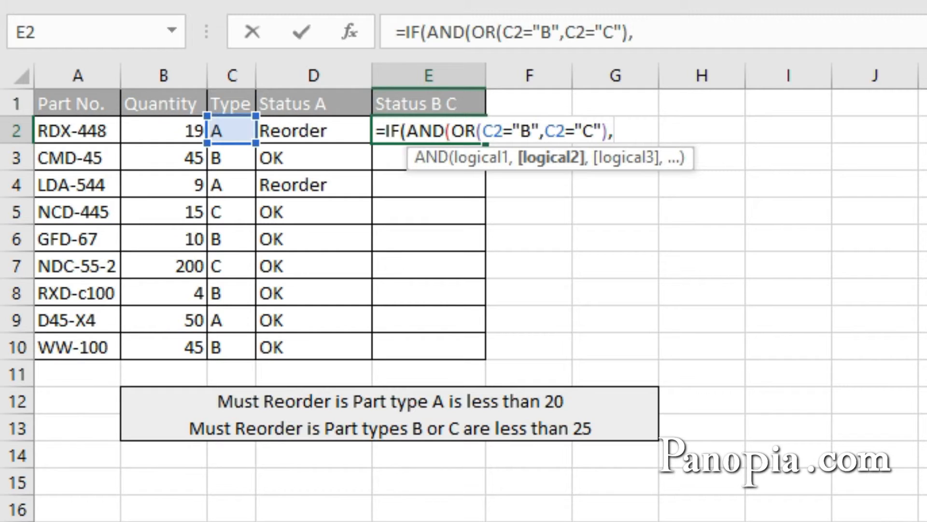
click(164, 131)
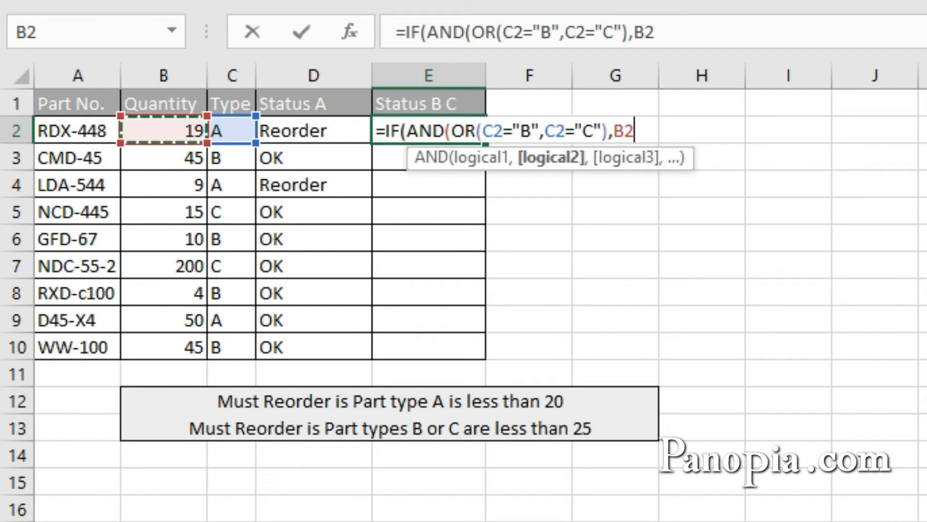
text(<)
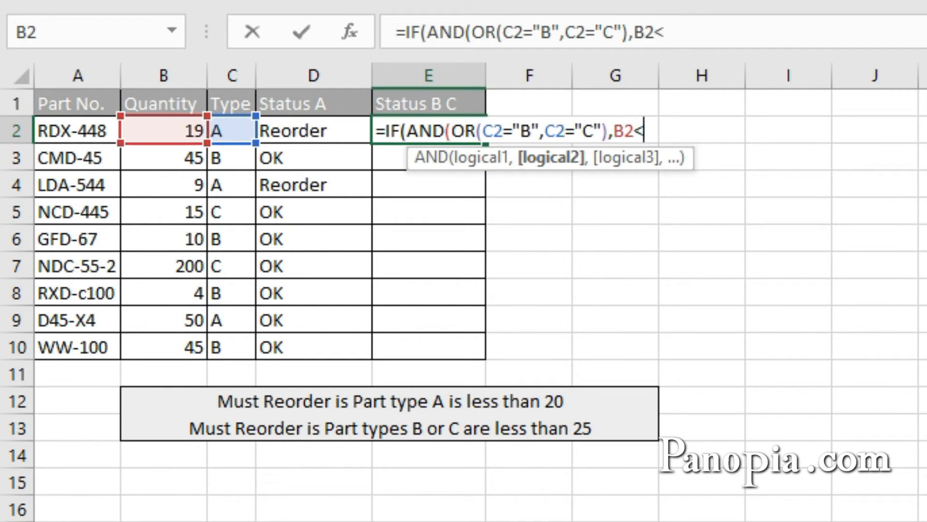
text(25)
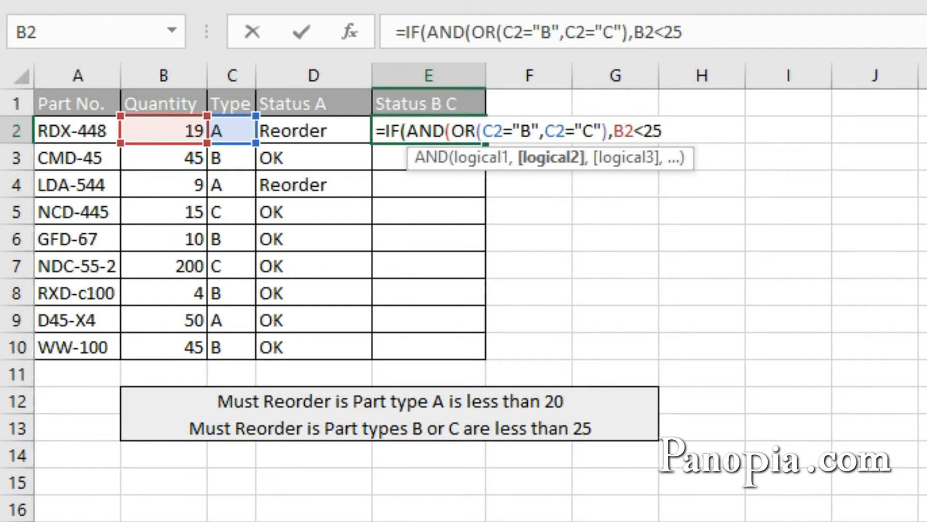
text())
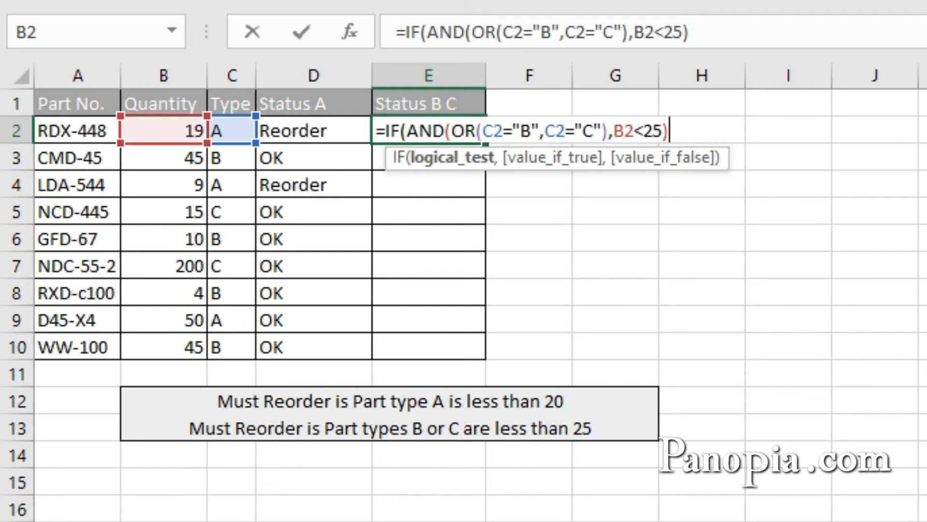
Finish the E2 formula with "Reorder" if true and "OK" if false, and fill it down to E10
text(,)
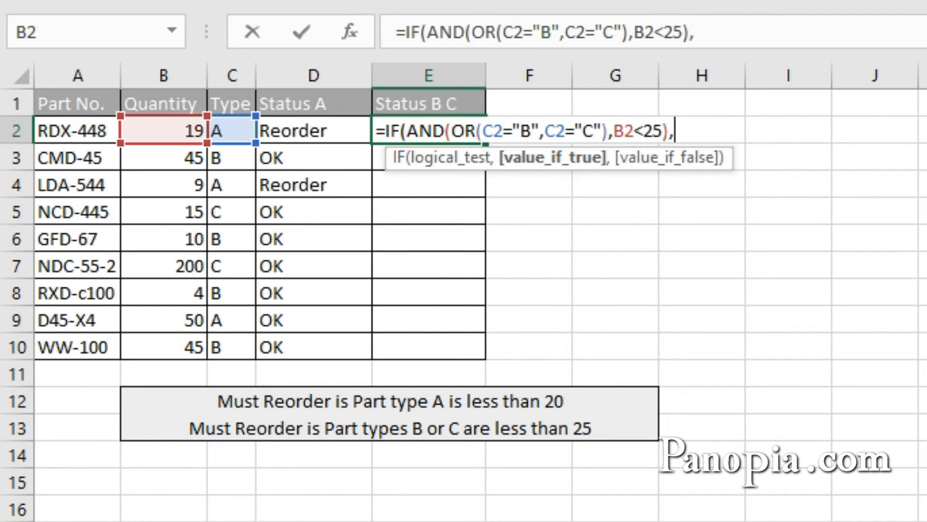
text("Reord)
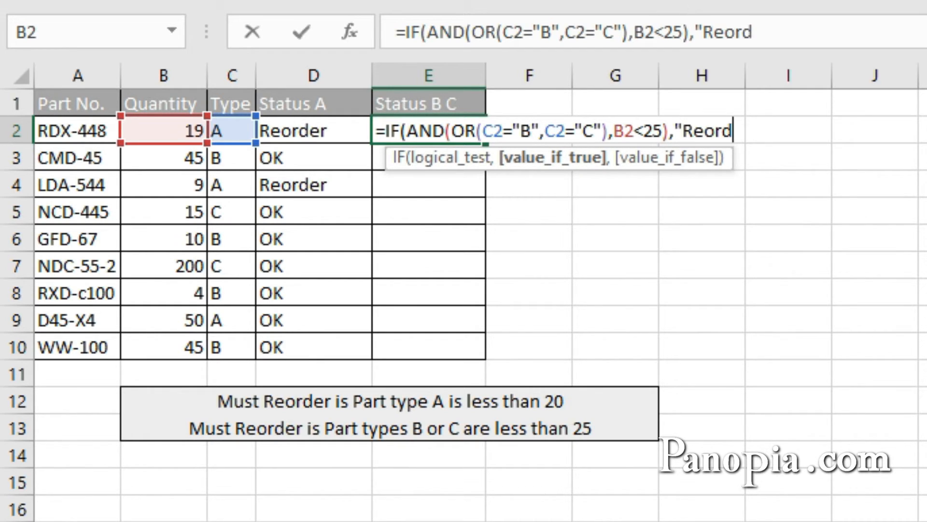
text(er",)
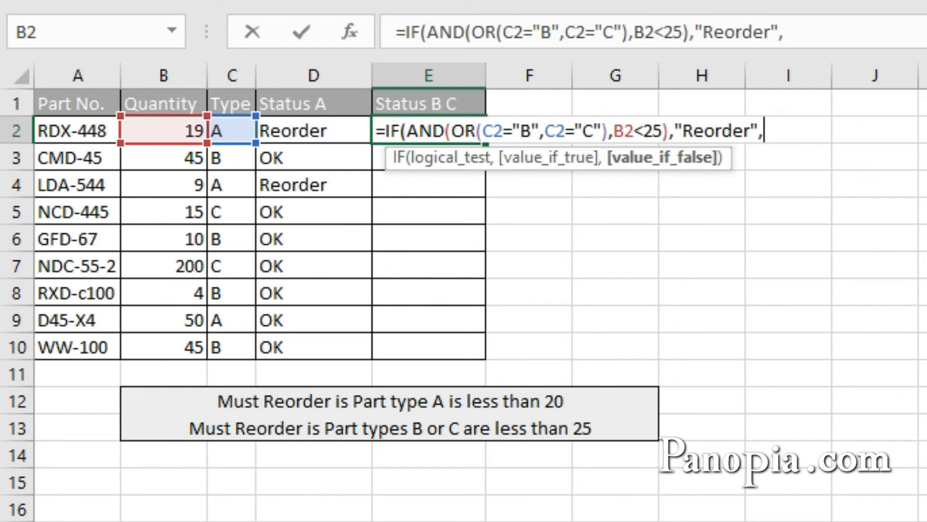
text("OK)
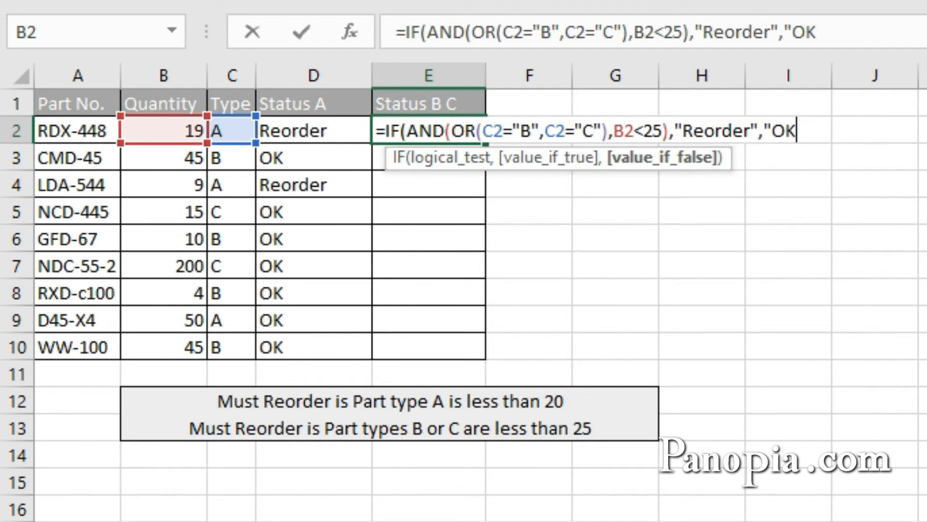
text("))
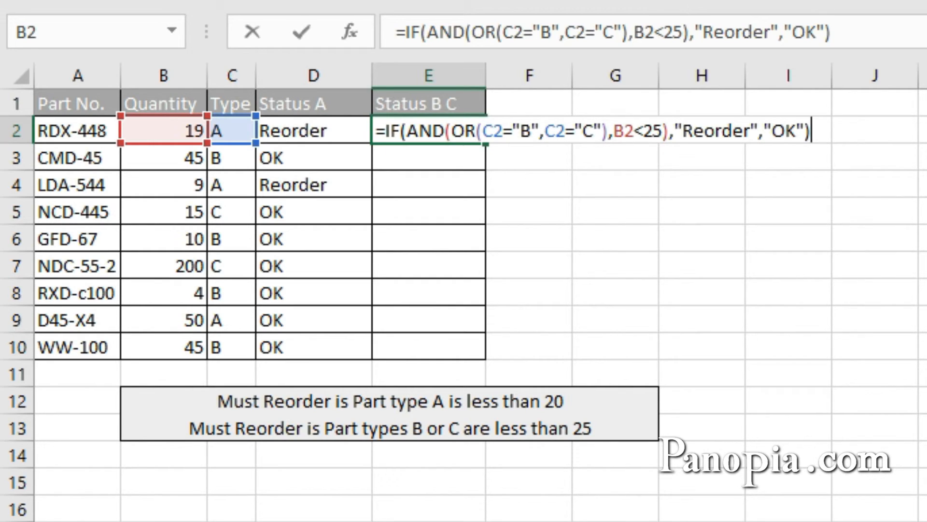
key(ctrl+Return)
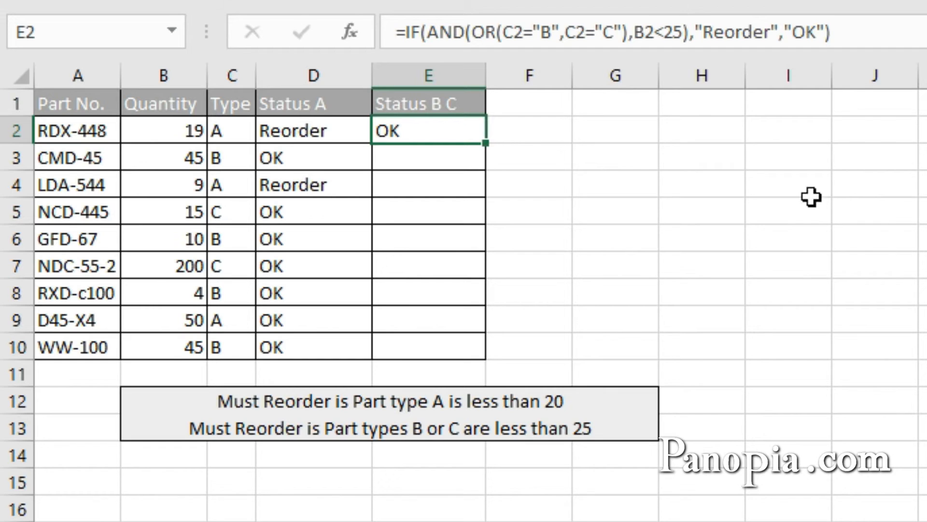
double_click(485, 147)
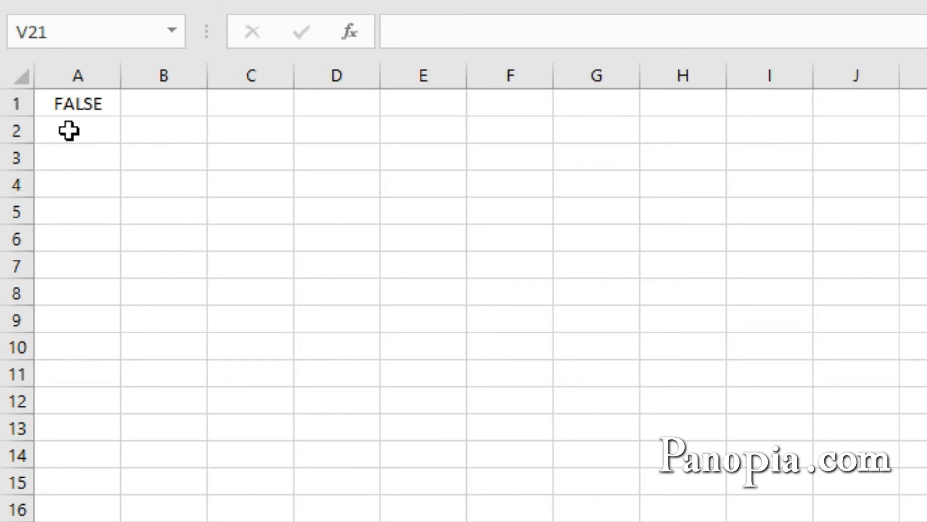
Enter a NOT formula in cell B1 that reverses the logical value in A1
click(169, 100)
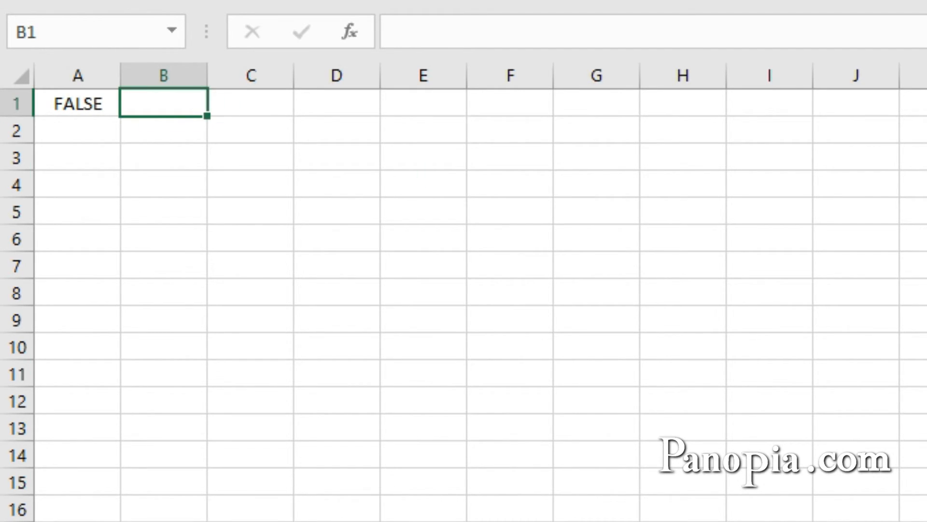
text(=not)
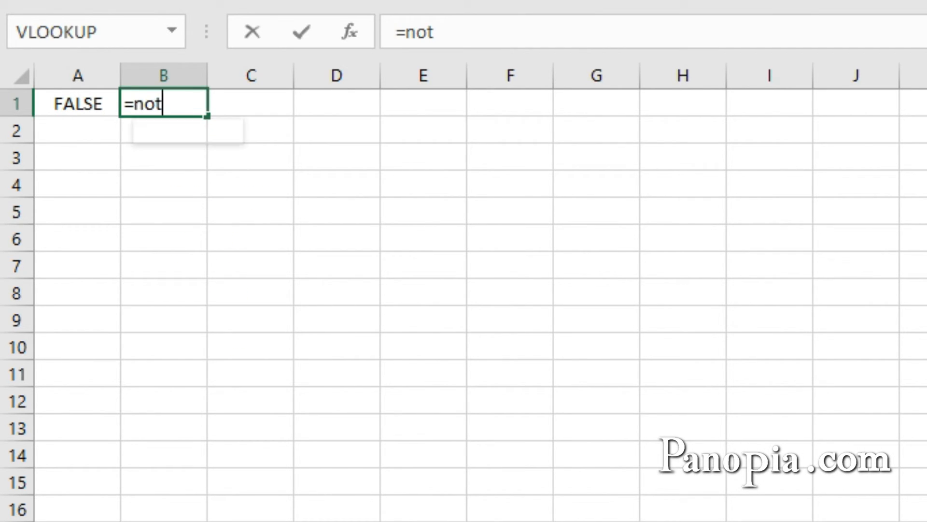
key(Tab)
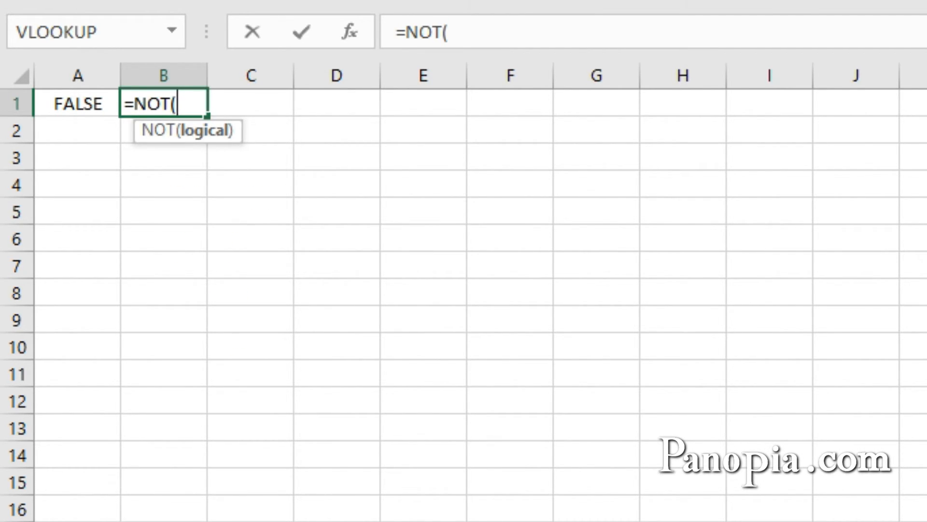
click(82, 99)
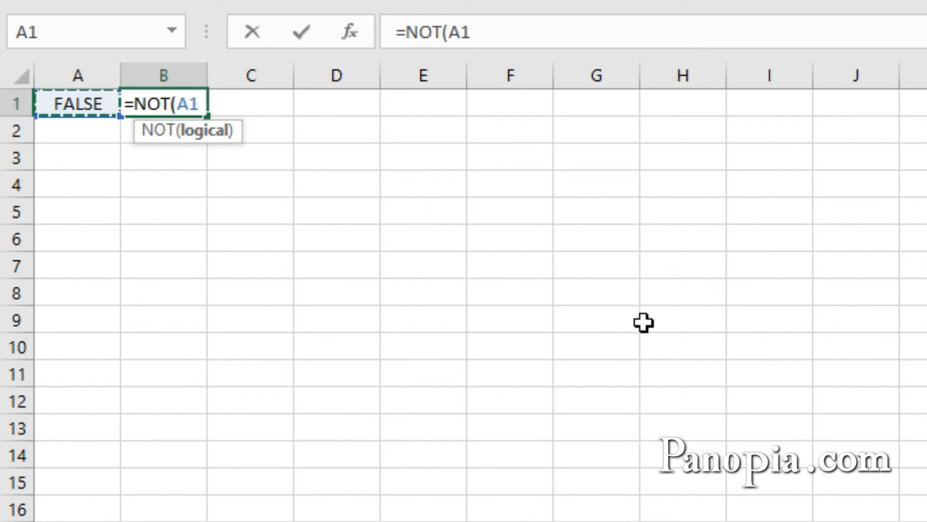
key(Return)
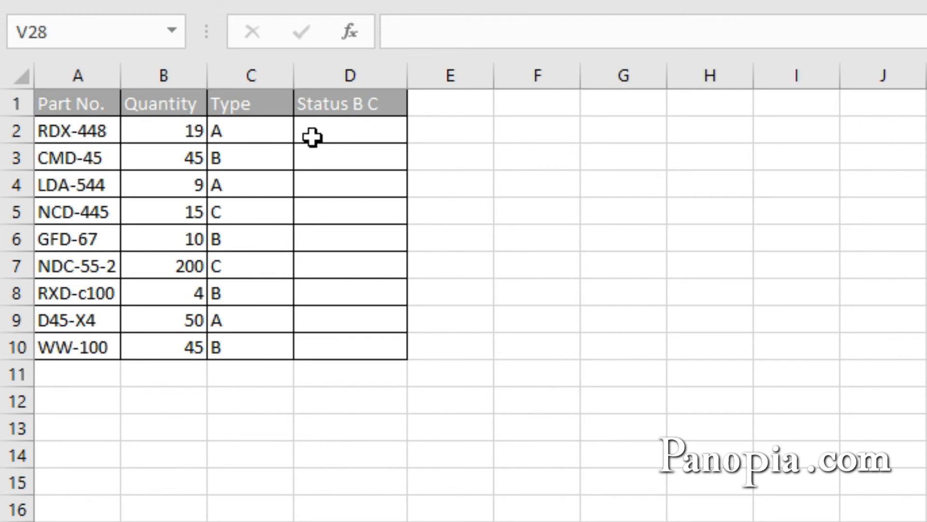
Start an IF formula in cell D2 of the parts table with a NOT function nested inside AND
click(353, 137)
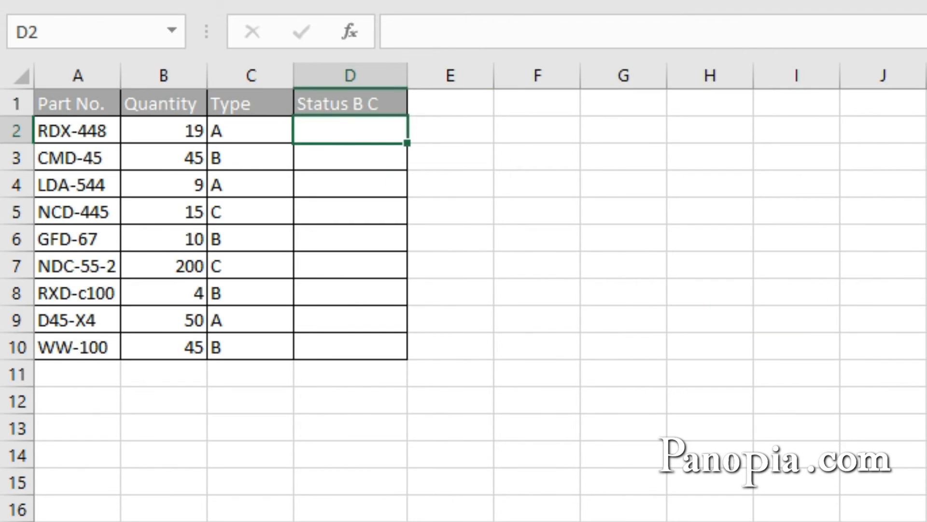
text(=if)
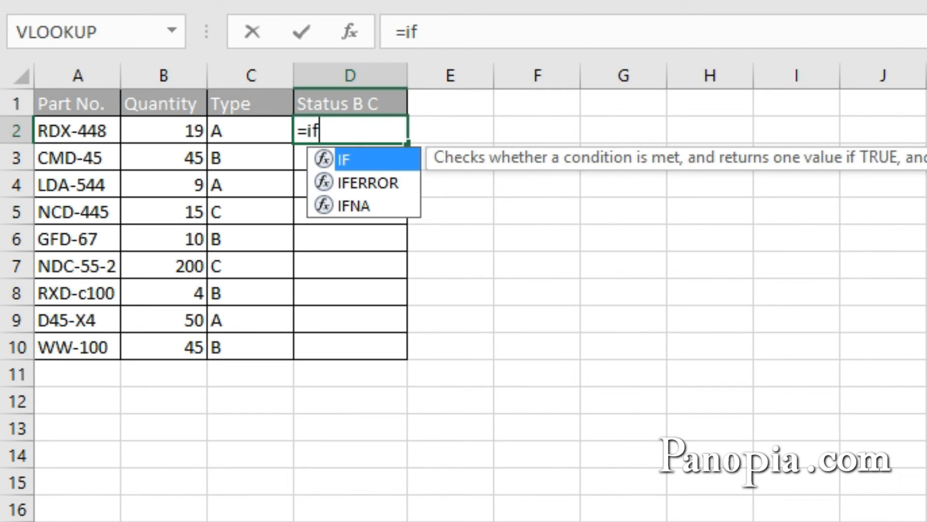
key(Tab)
text(and)
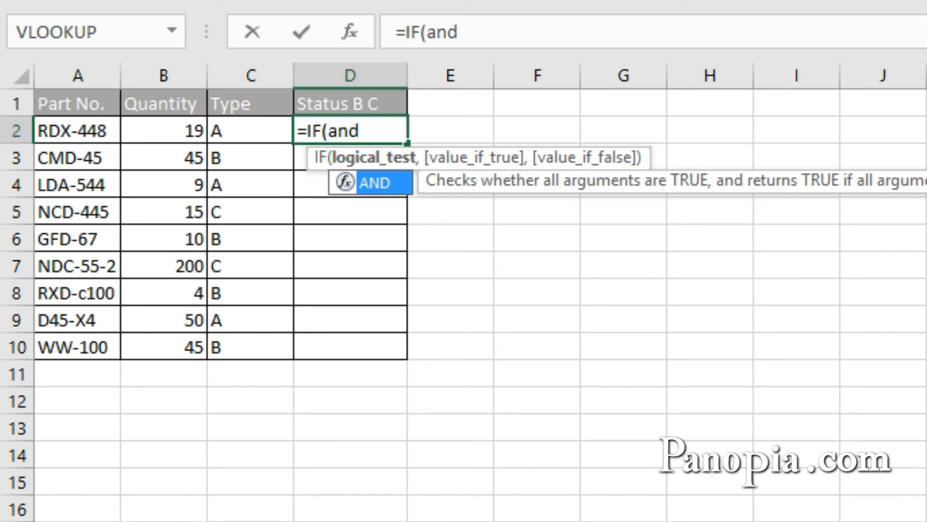
key(Tab)
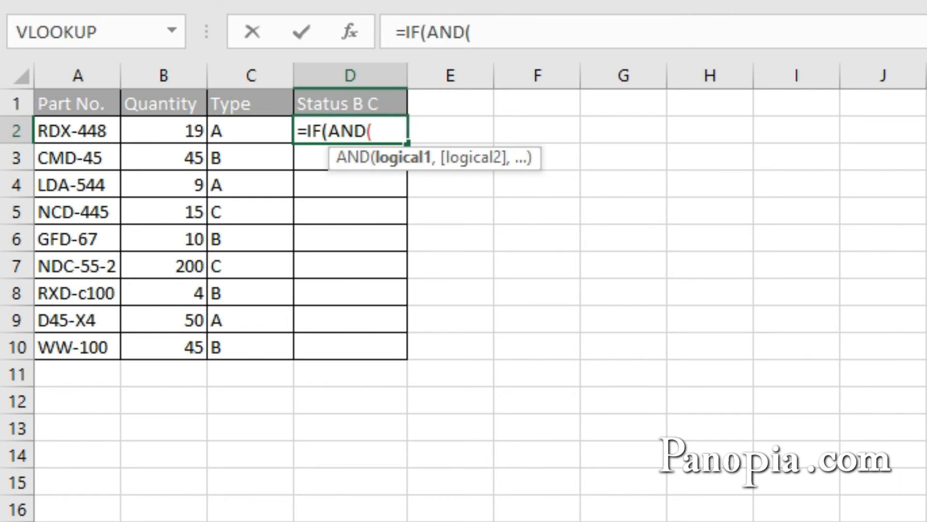
text(not)
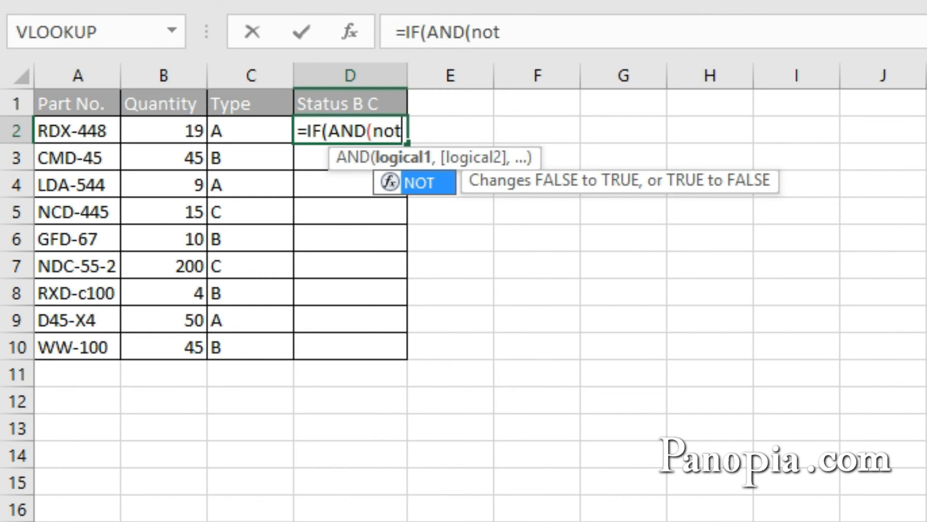
key(Tab)
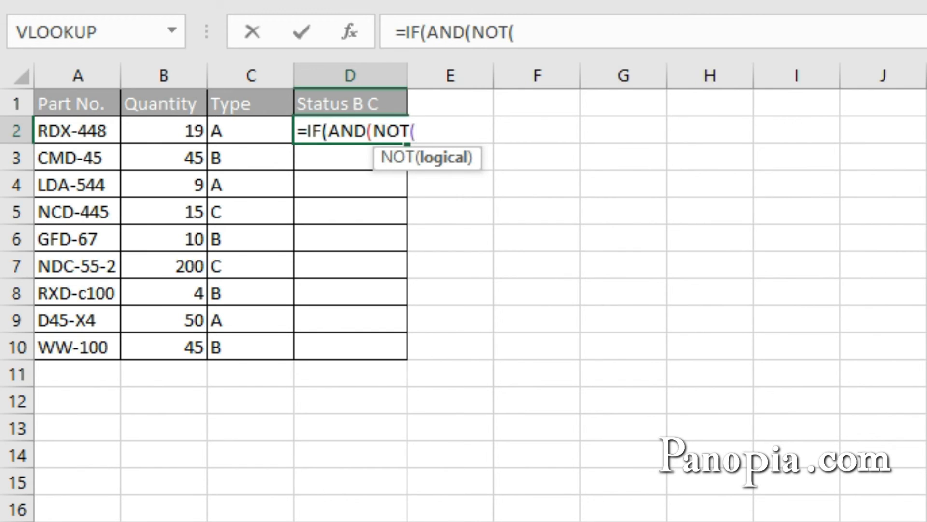
Enter C2="A" as the NOT condition in the D2 formula and close the NOT function
click(255, 131)
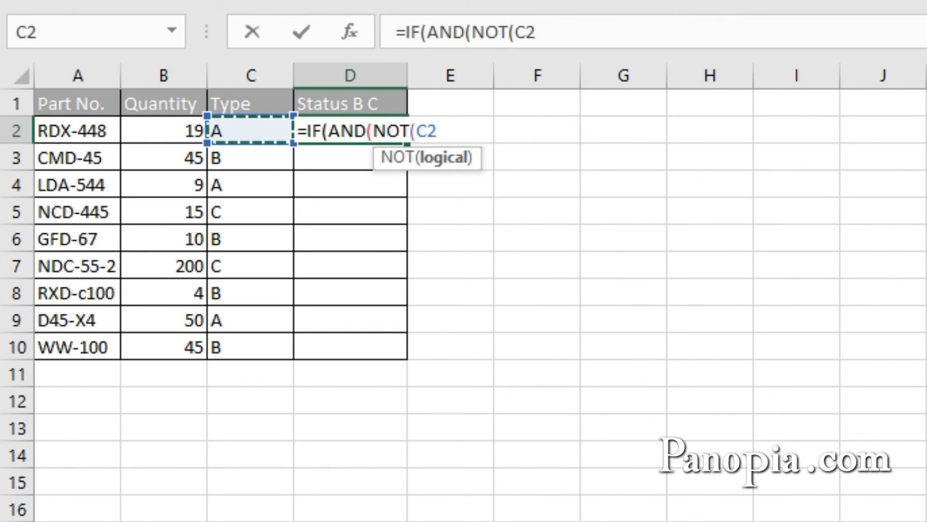
text(=)
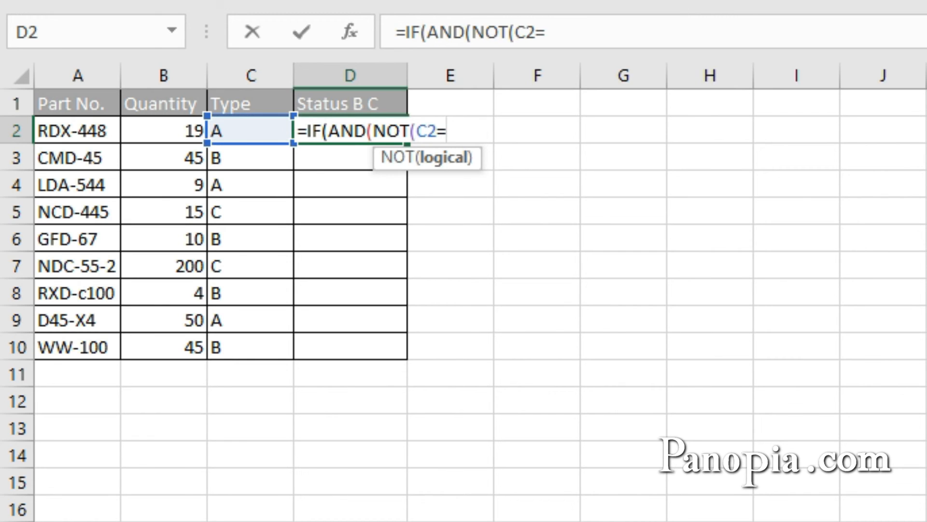
text("A")
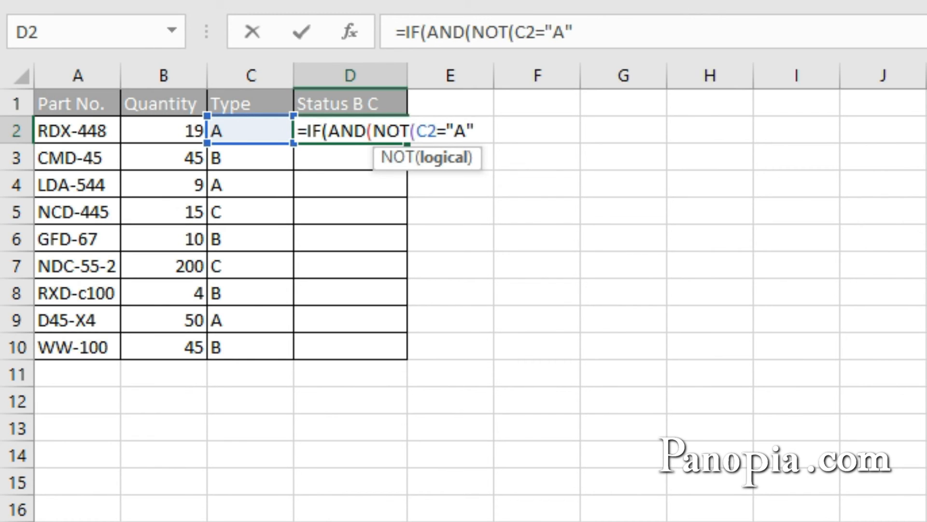
text())
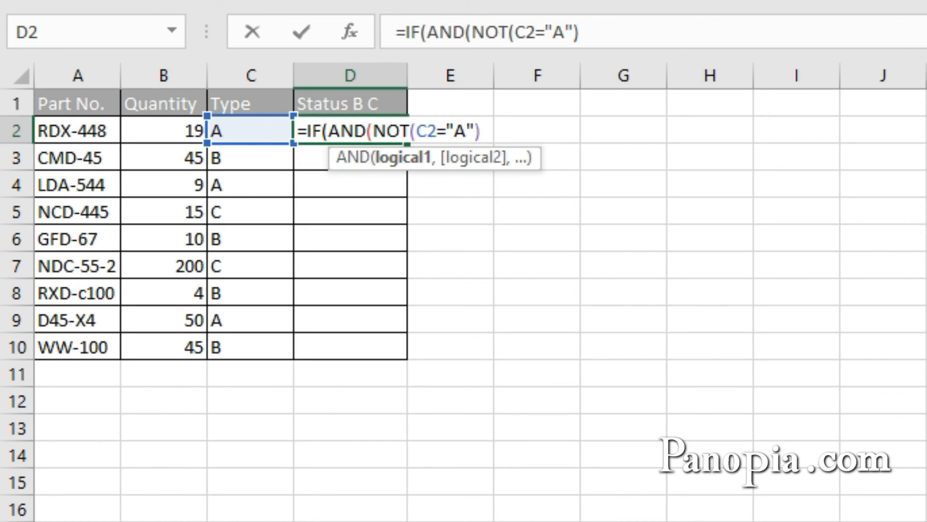
text(,)
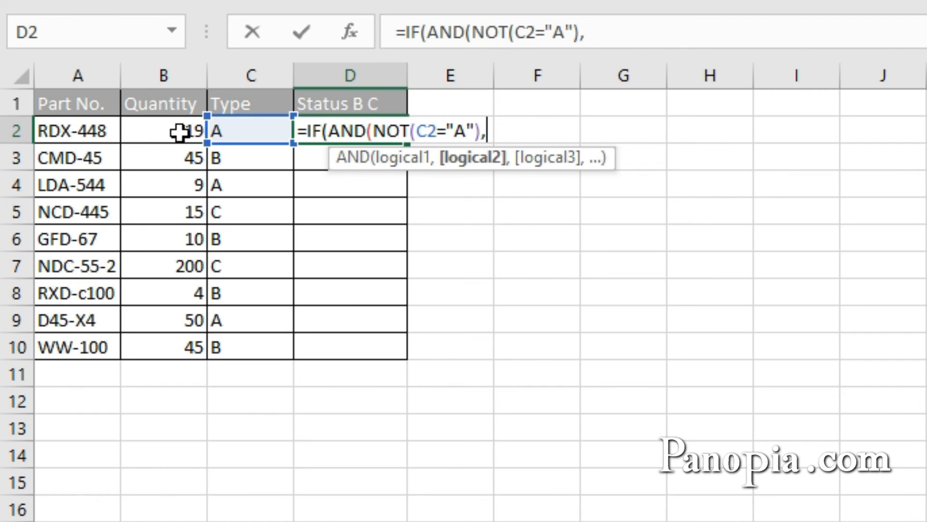
Add B2<25 as the second AND condition in the D2 formula and close the AND function
click(182, 127)
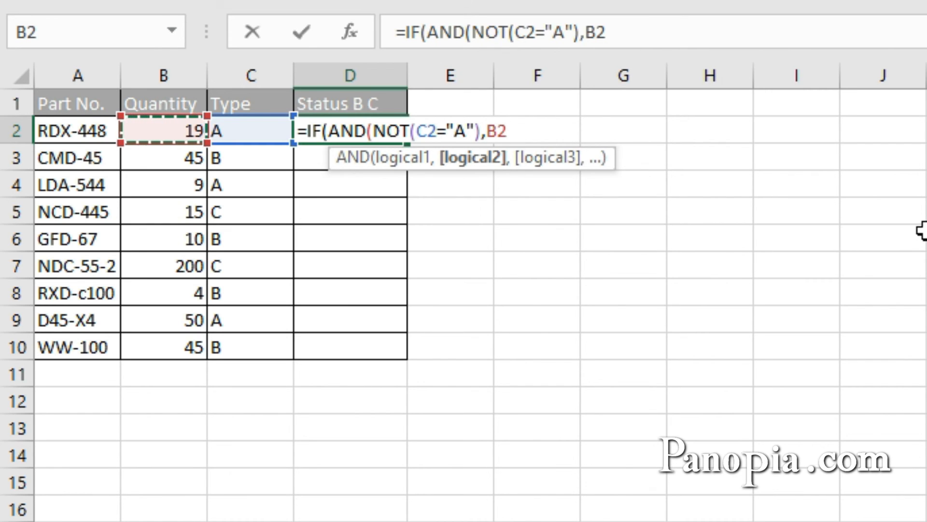
text(<)
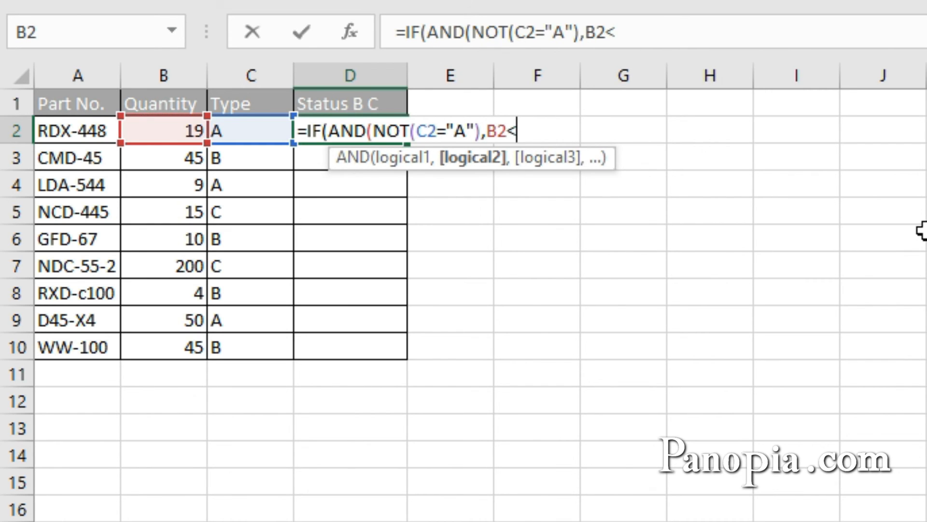
text(25)
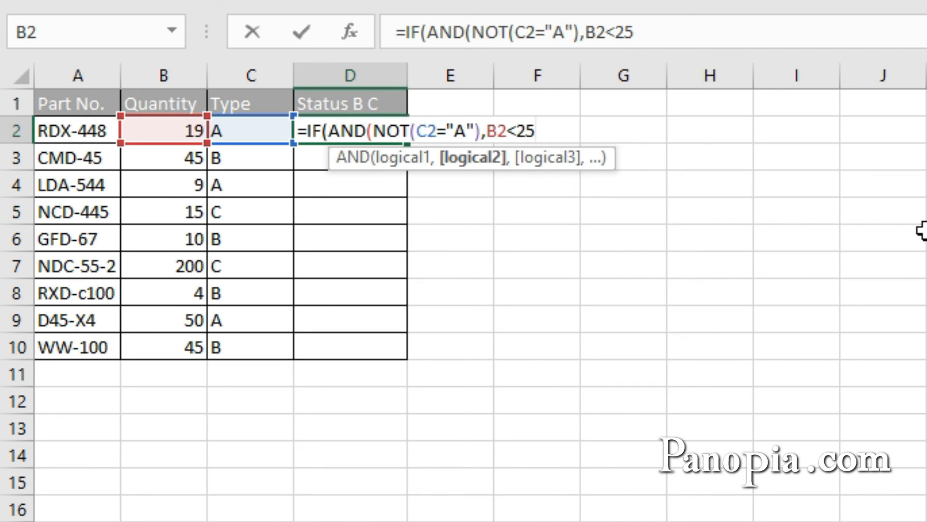
text(),)
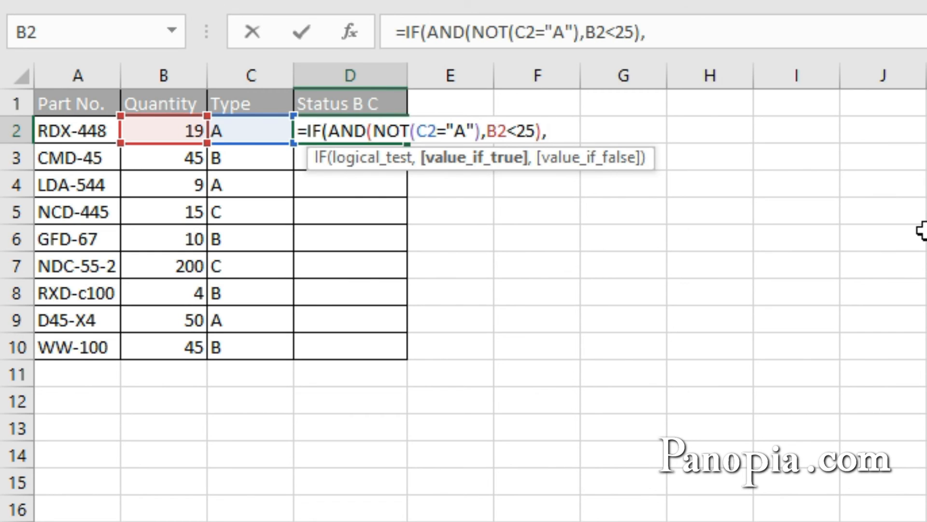
Finish the D2 formula with "Reorder" if true and "OK" if false, and fill it down to D10
text("Reorder")
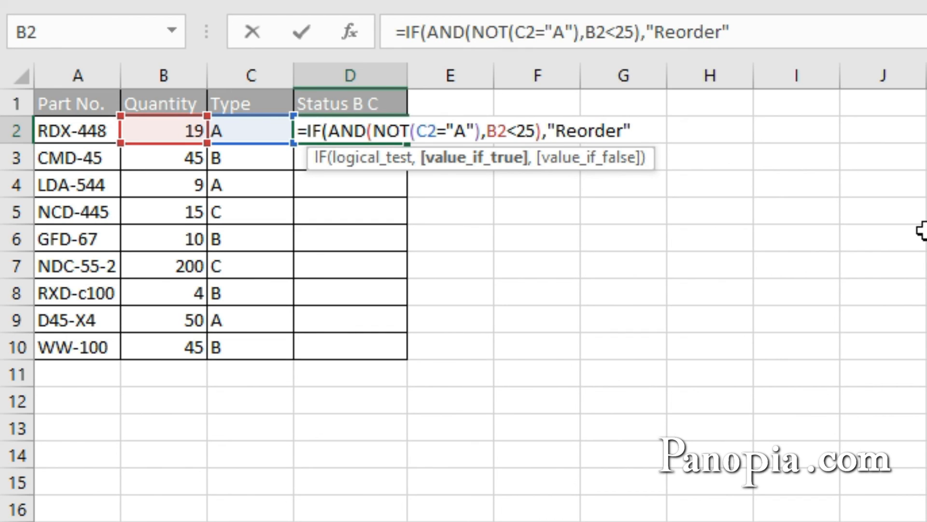
text(,)
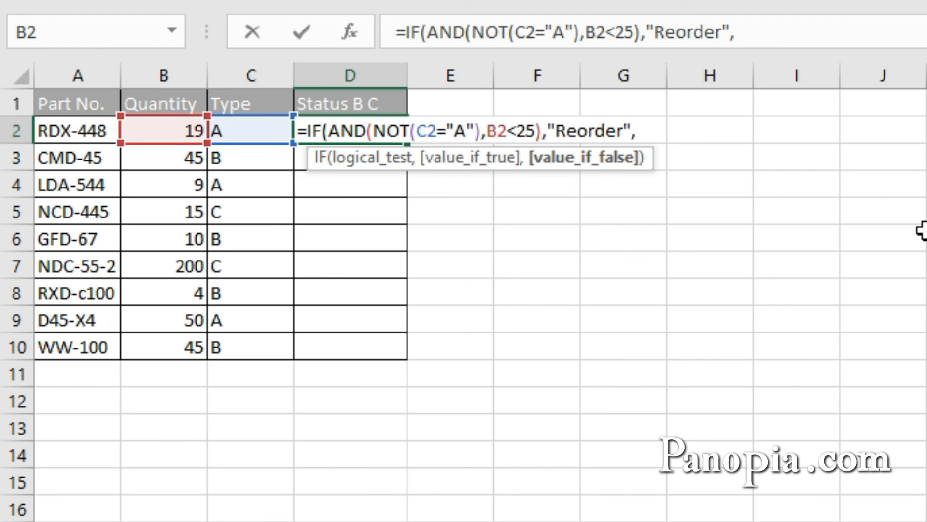
text("OK")
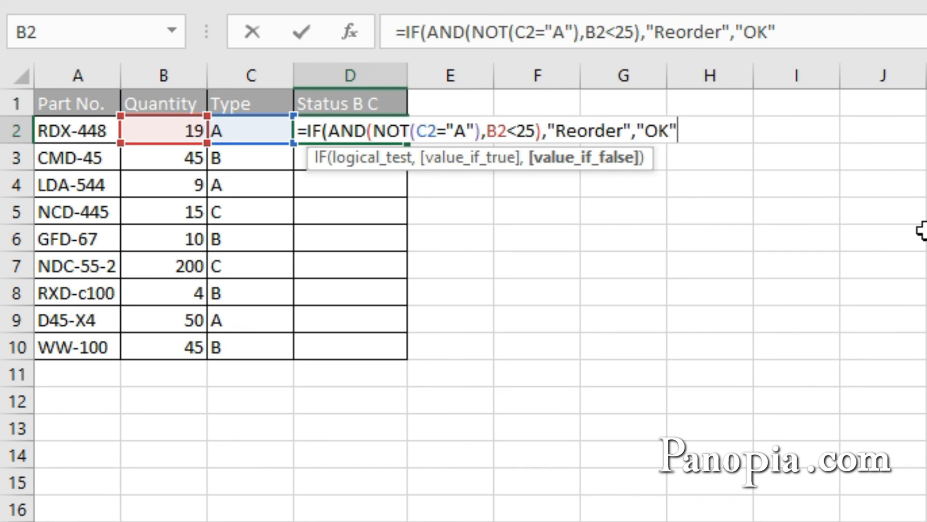
text())
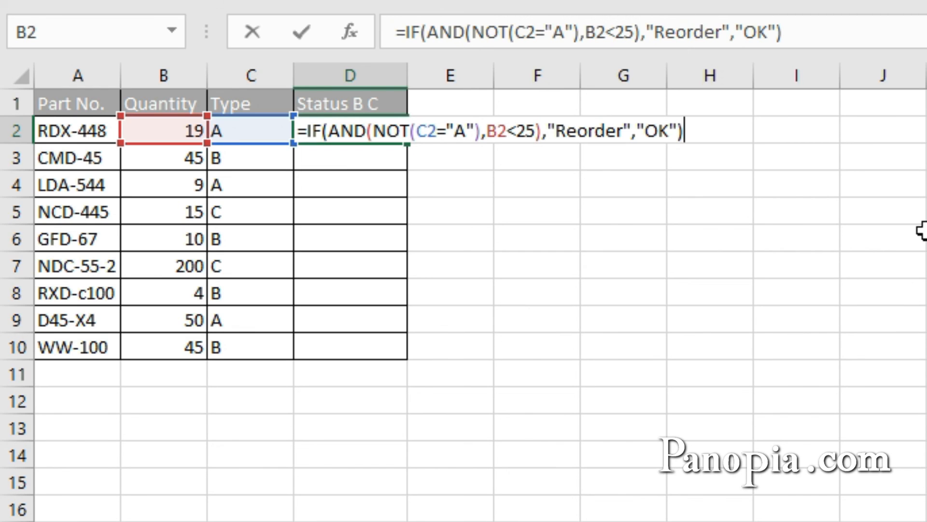
key(ctrl+Return)
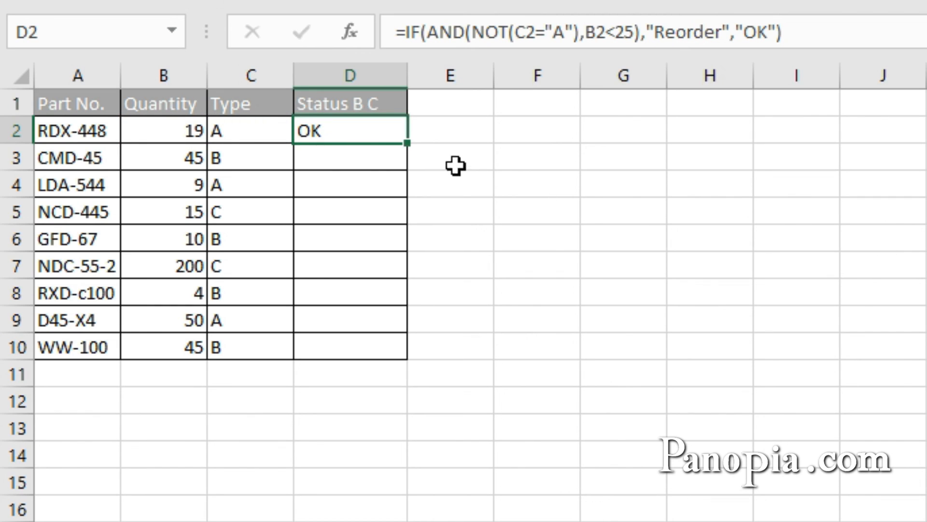
double_click(407, 143)
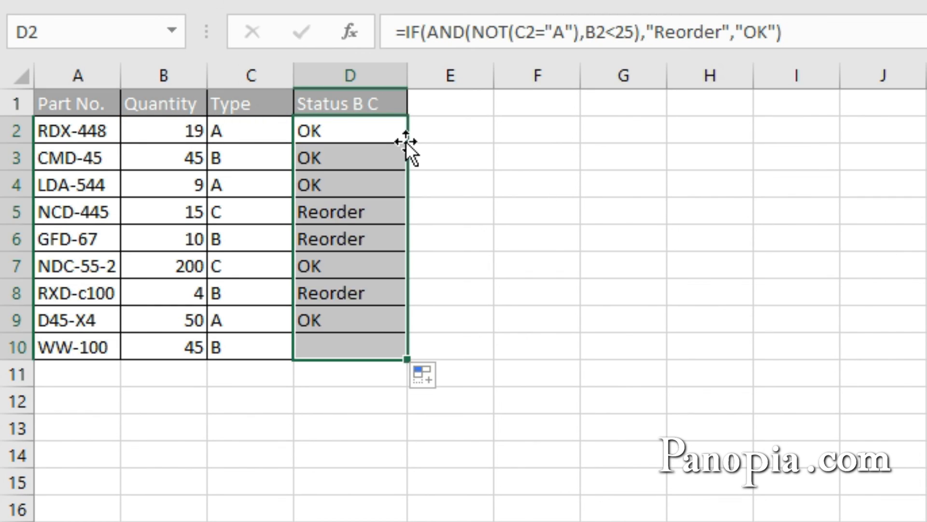